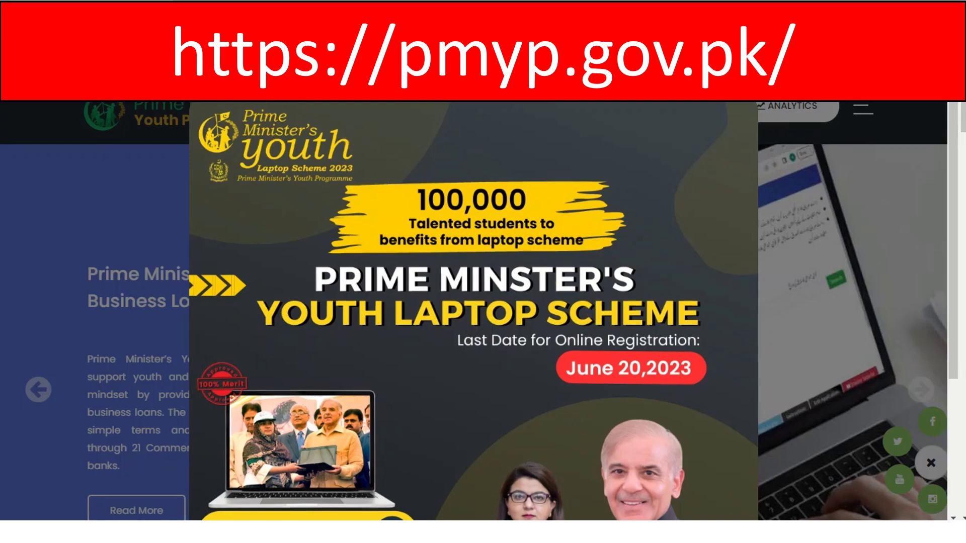
# - Apply from the Youth Laptop Scheme popup to open the laptop.pmyp.gov.pk registration page
pyautogui.scroll(-4, 493, 260)
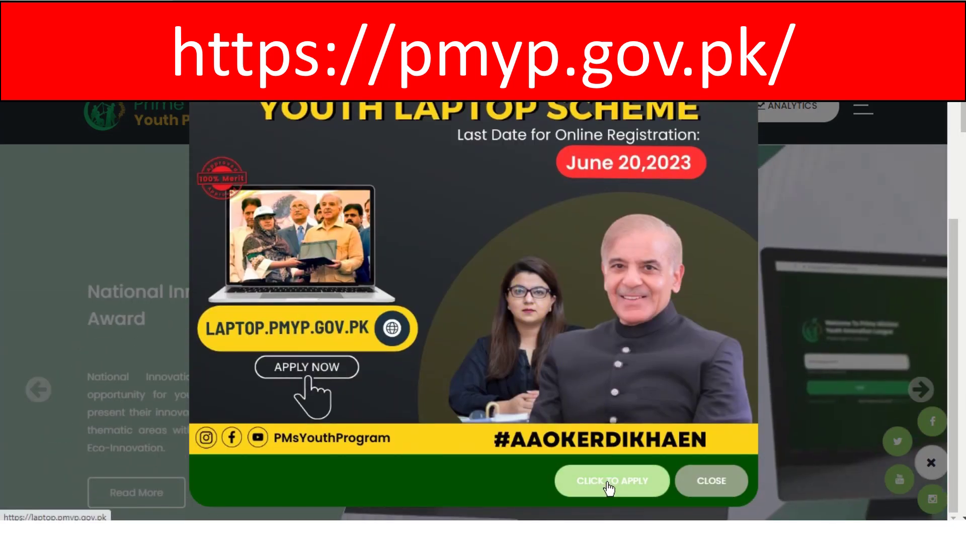
pyautogui.click(609, 483)
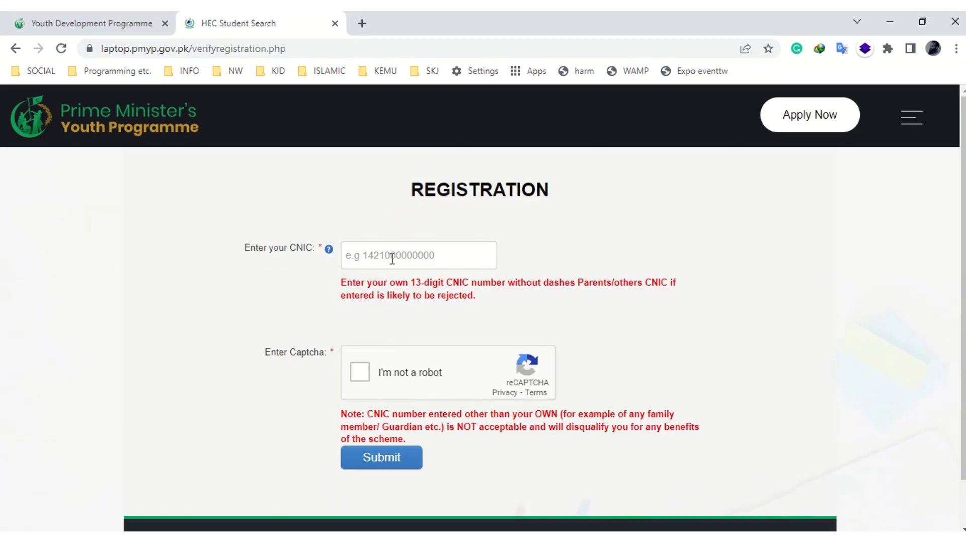
# - Enter the student's CNIC number and correct its two wrong digits
pyautogui.click(391, 250)
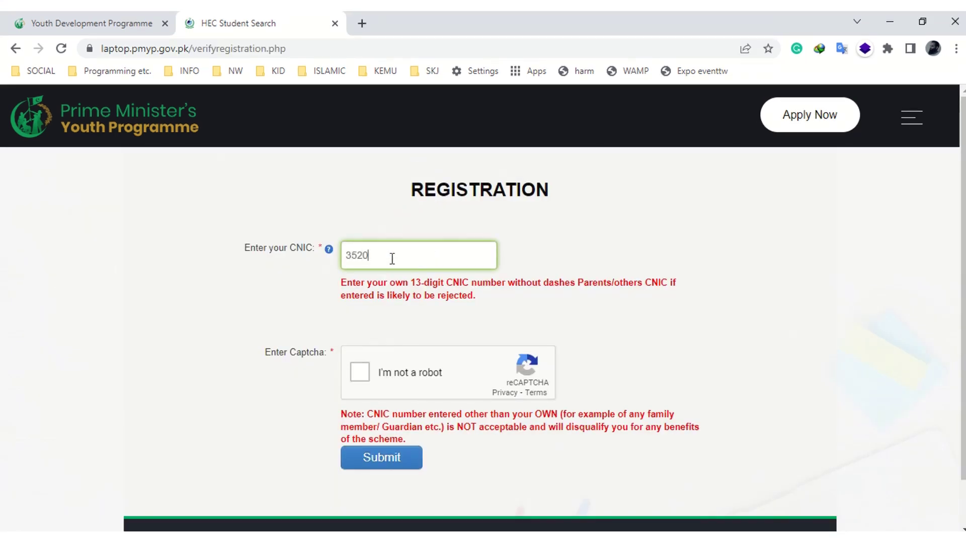
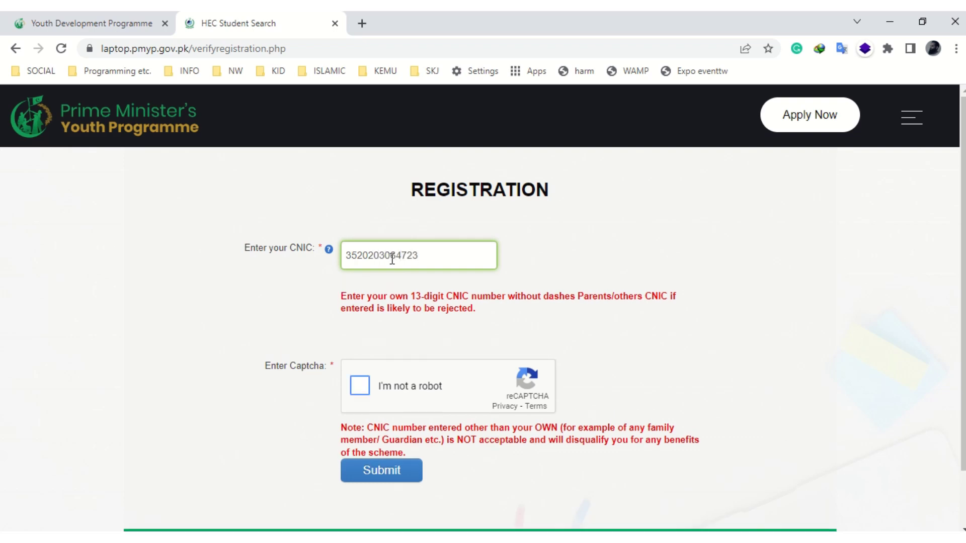
pyautogui.press('Return')
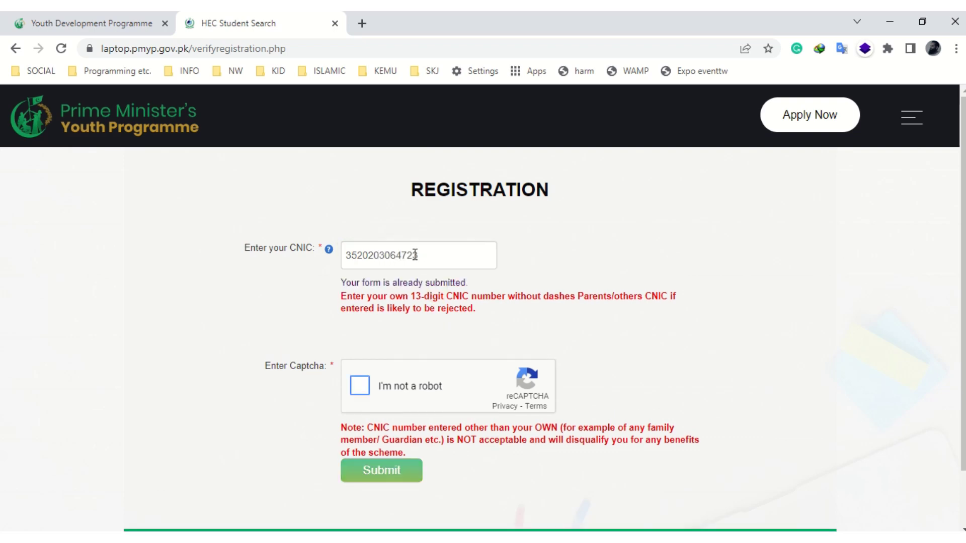
pyautogui.click(414, 256)
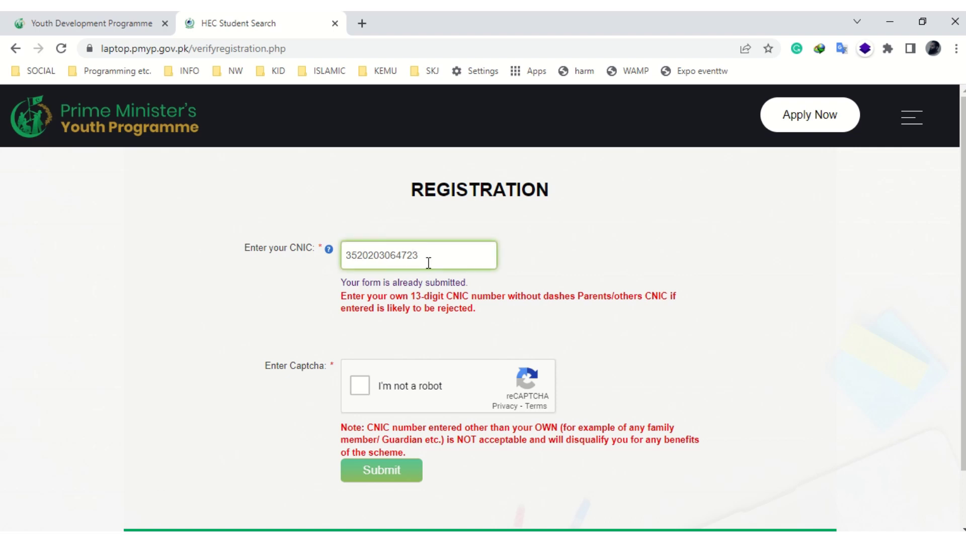
pyautogui.hotkey('shift', 'Left')
pyautogui.hotkey('shift', 'Left')
pyautogui.write('92')
# - Pass the reCAPTCHA, submit the CNIC and accept the instructions
pyautogui.click(384, 329)
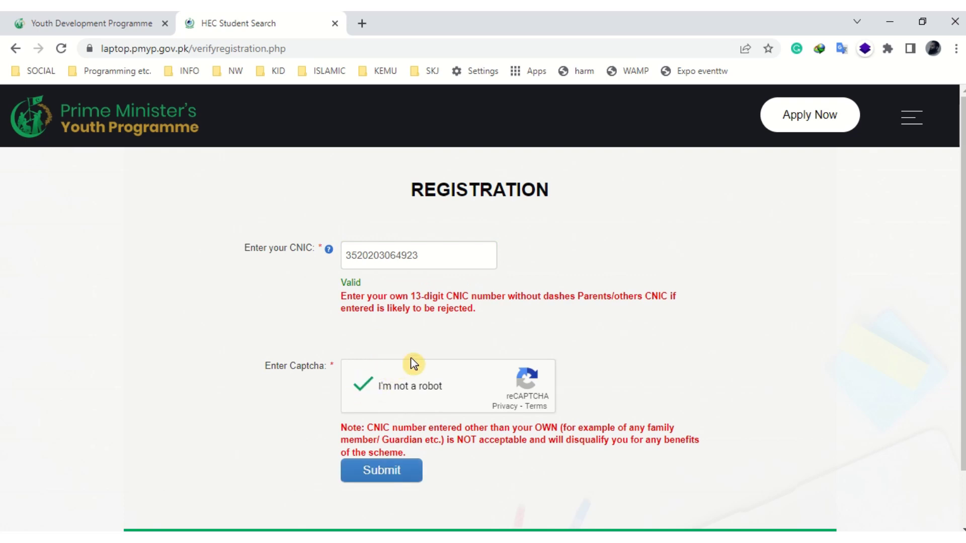
pyautogui.click(385, 473)
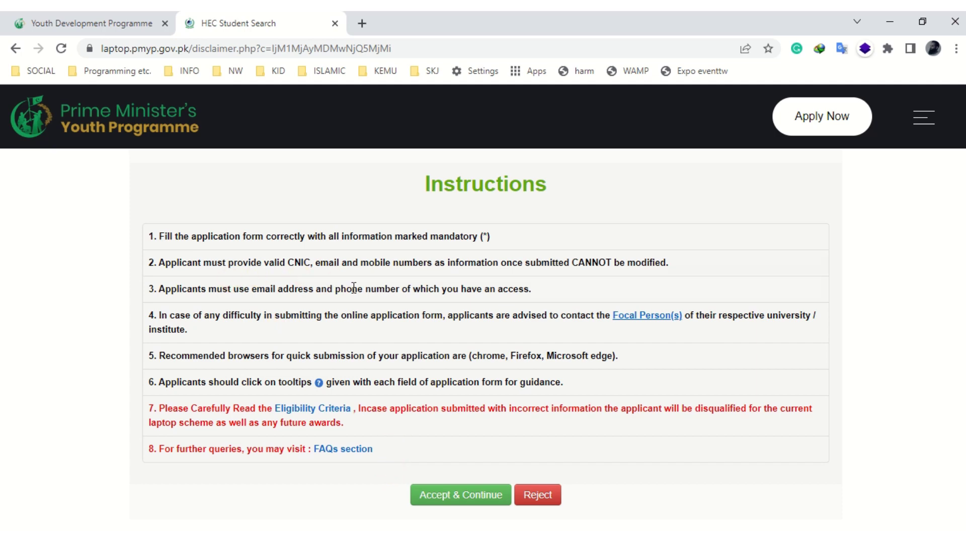
pyautogui.click(442, 496)
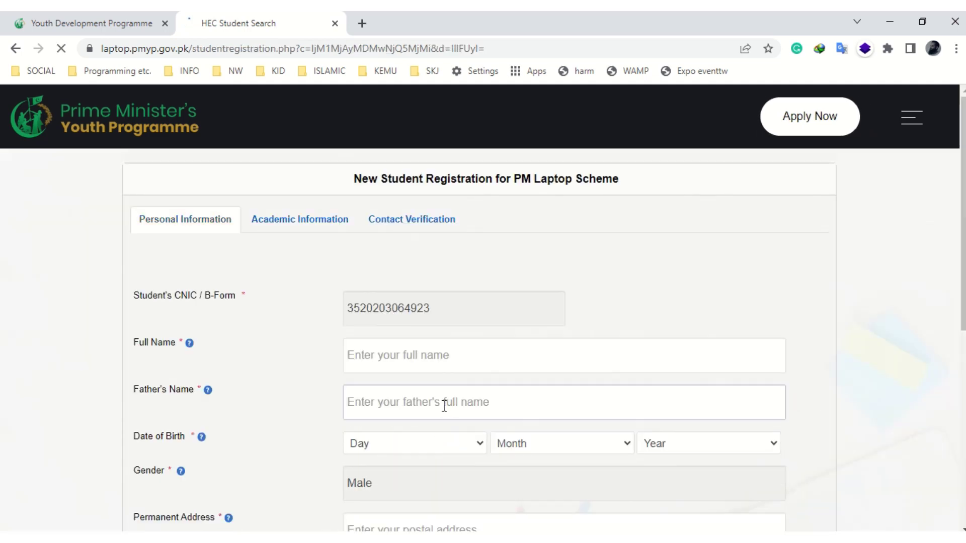
# - Enter the student's full name and father's name
pyautogui.click(444, 347)
pyautogui.scroll(-2, 436, 341)
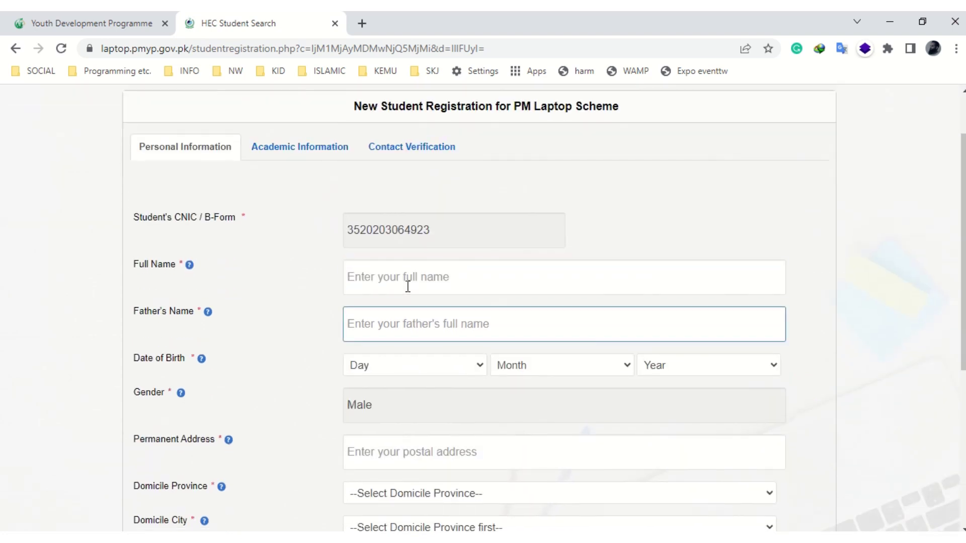
pyautogui.write('Dumm')
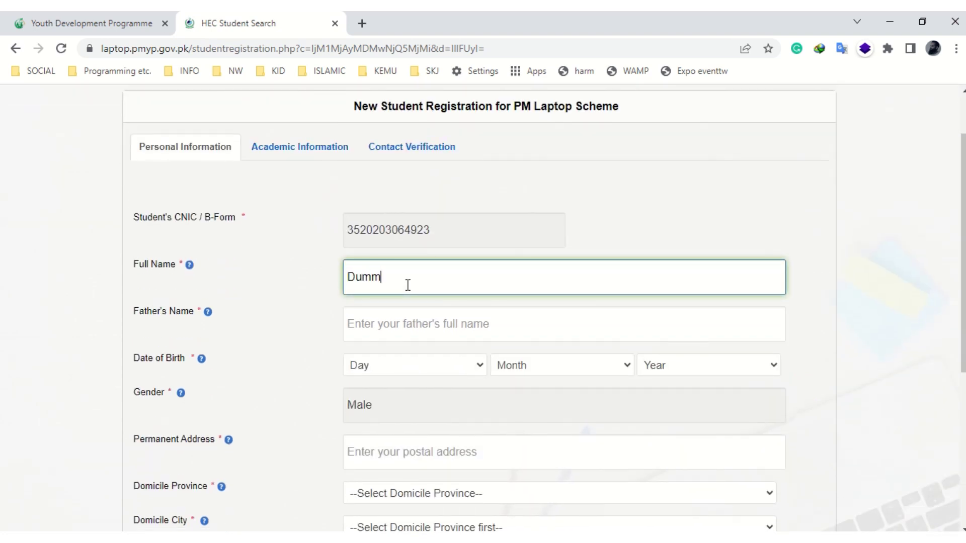
pyautogui.write('y Entry')
pyautogui.click(410, 323)
pyautogui.write('De')
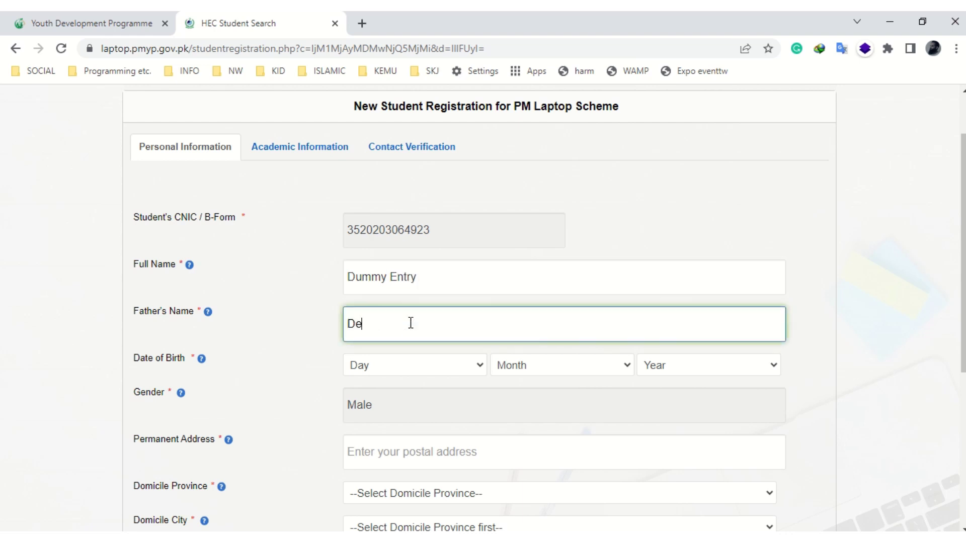
pyautogui.press('BackSpace')
pyautogui.write('ummy')
pyautogui.click(427, 366)
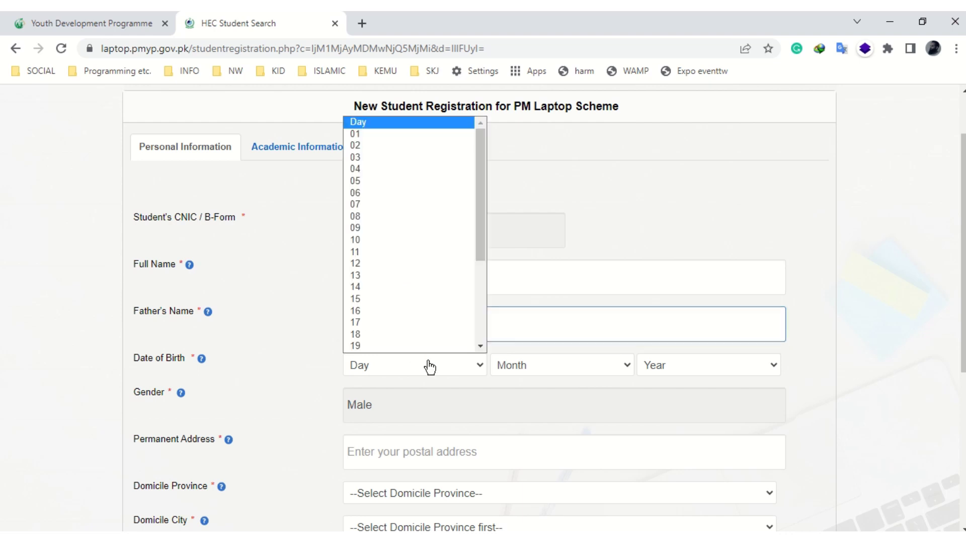
pyautogui.click(410, 334)
pyautogui.click(528, 365)
pyautogui.click(550, 404)
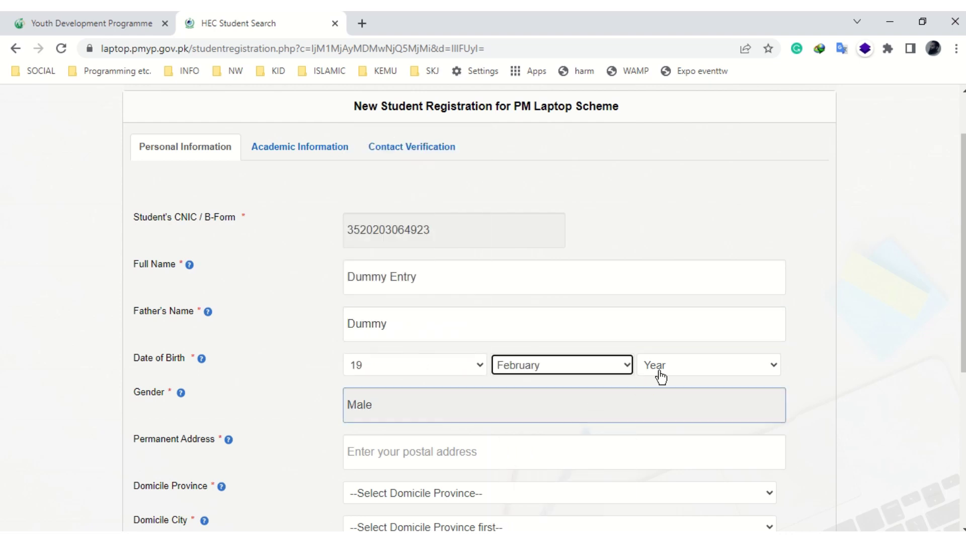
pyautogui.click(675, 372)
pyautogui.write('1983')
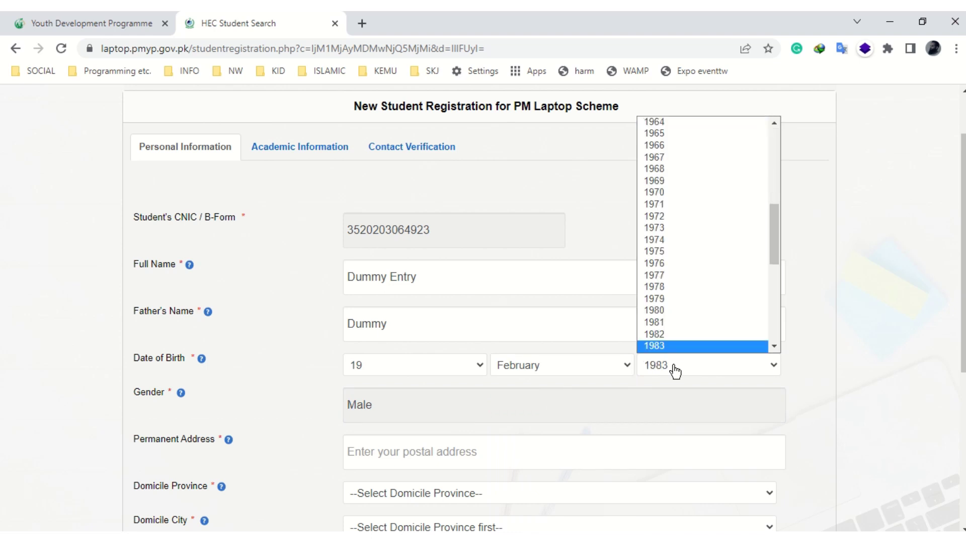
pyautogui.click(675, 372)
pyautogui.scroll(-3, 540, 362)
# - Enter the permanent address and set the domicile to Punjab, Lahore
pyautogui.click(461, 312)
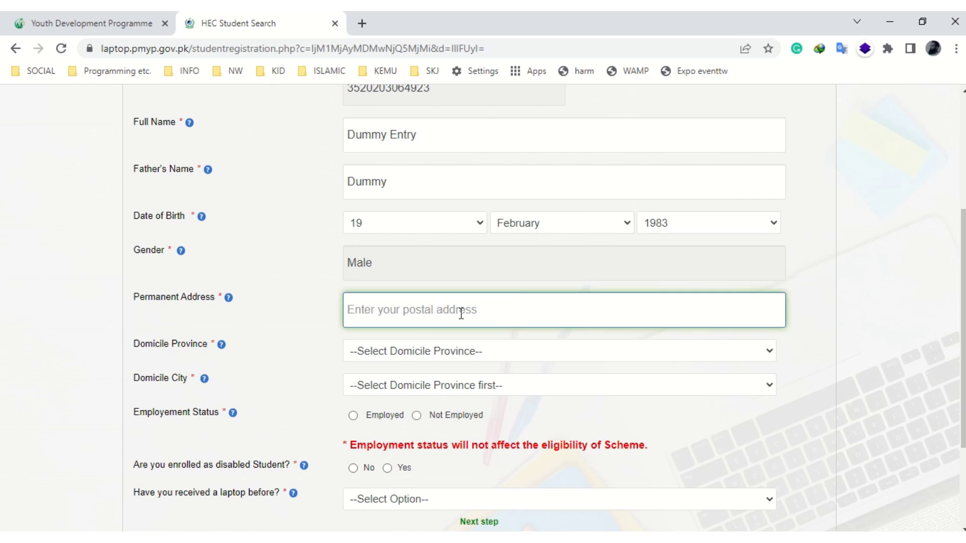
pyautogui.write('some dum')
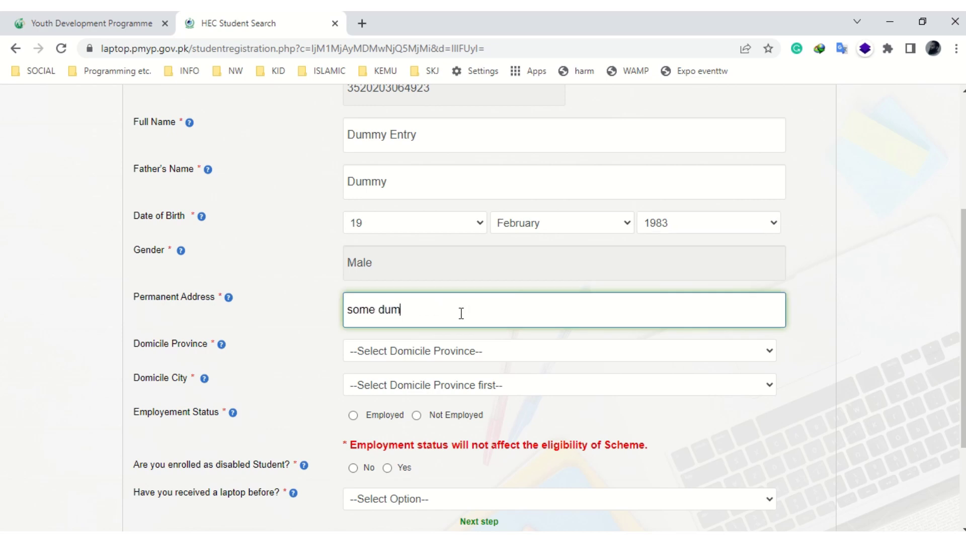
pyautogui.write('my address')
pyautogui.click(521, 354)
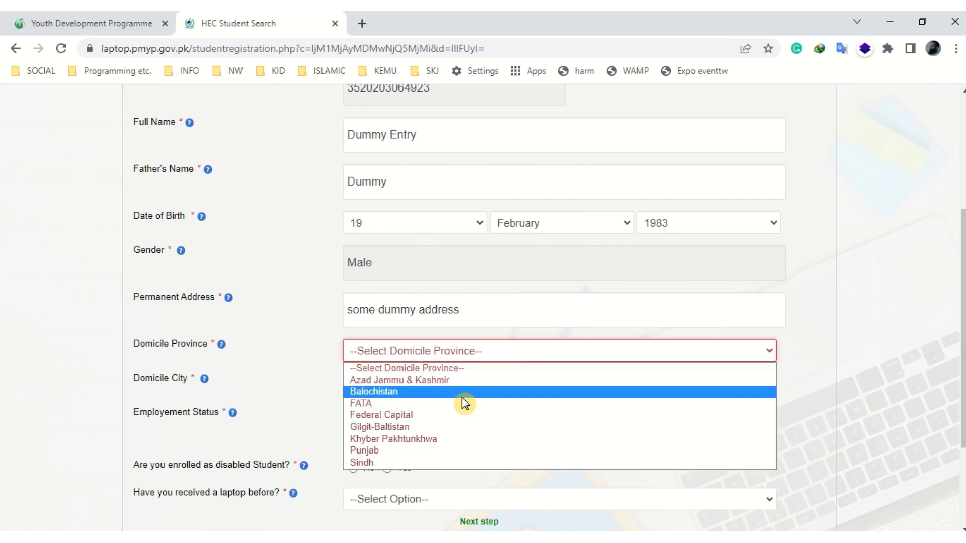
pyautogui.click(399, 450)
pyautogui.click(477, 386)
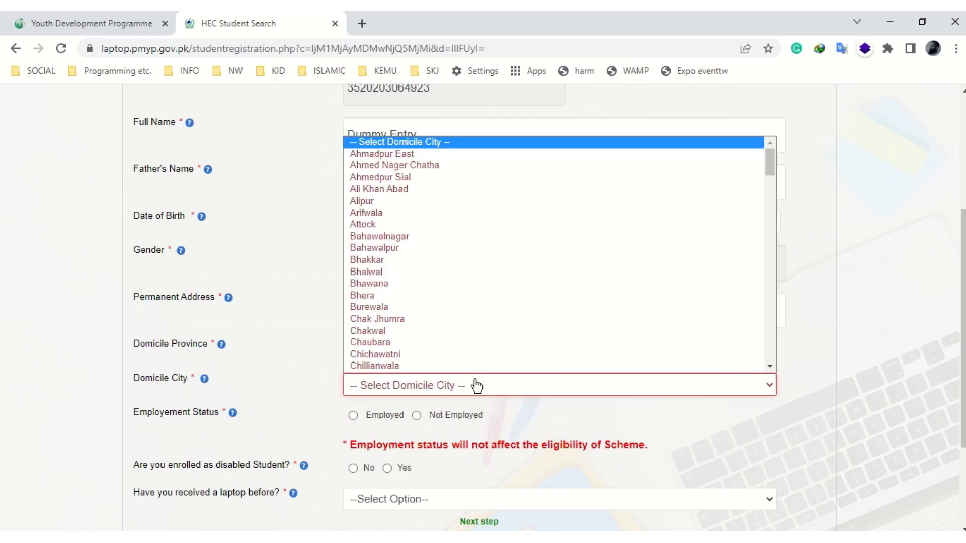
pyautogui.press('l')
pyautogui.press('Return')
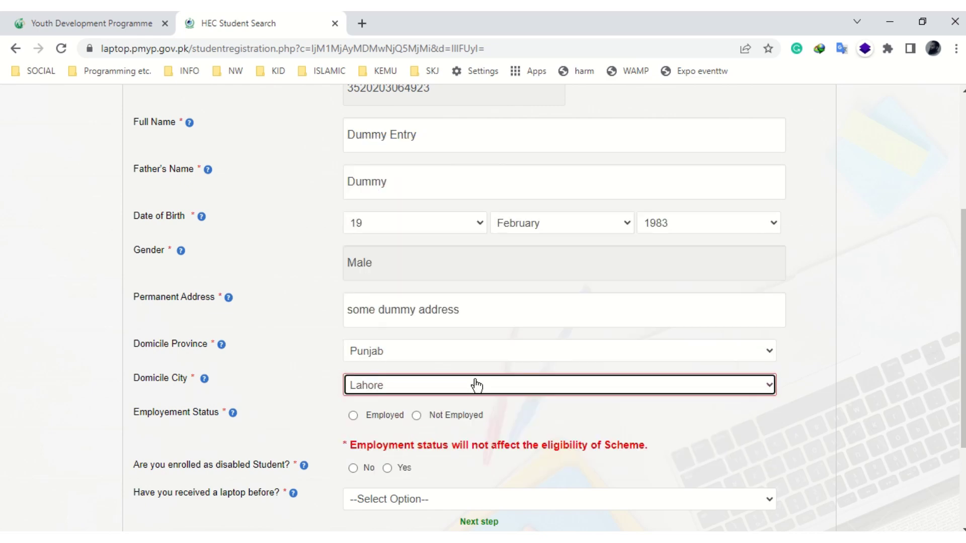
pyautogui.scroll(-2, 428, 363)
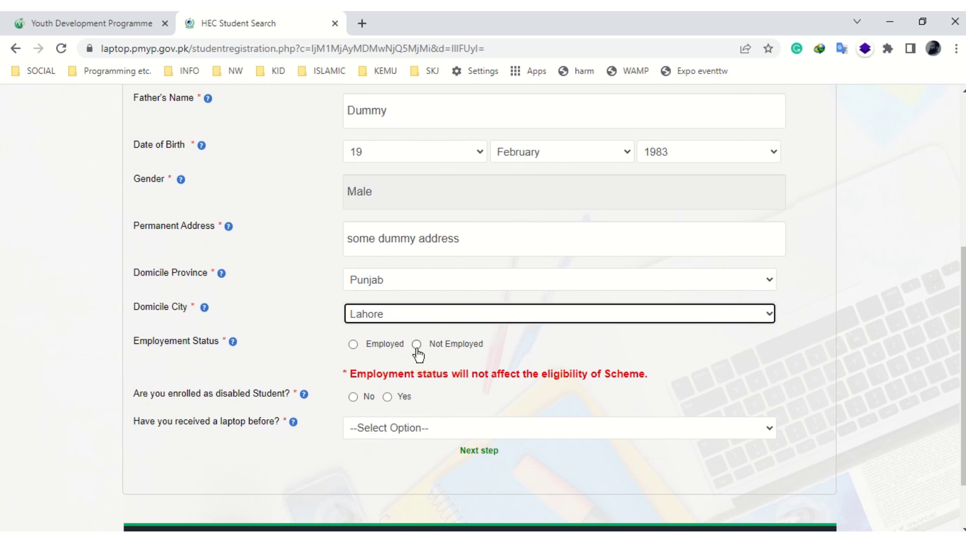
# - Set employment status and answer No to disabled student and previously received laptop
pyautogui.click(416, 345)
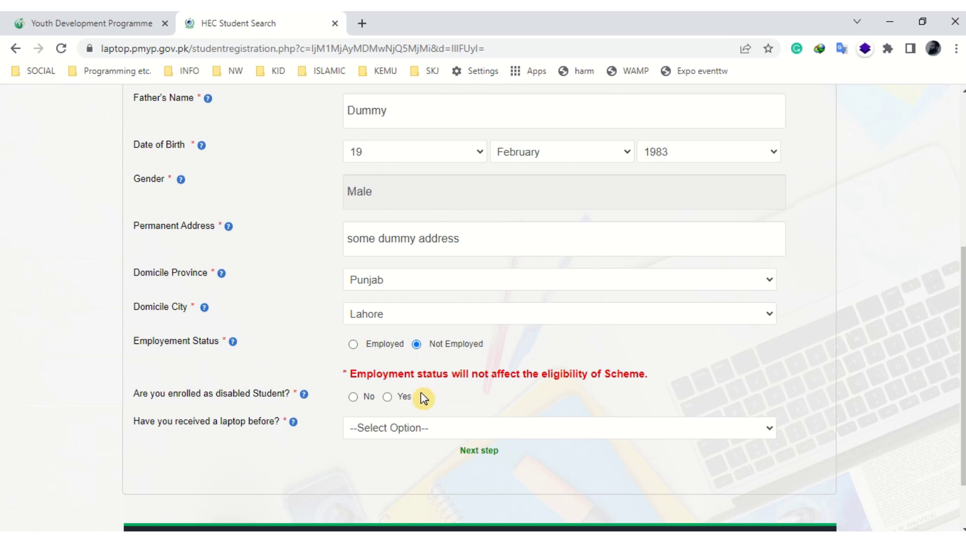
pyautogui.click(353, 345)
pyautogui.click(353, 398)
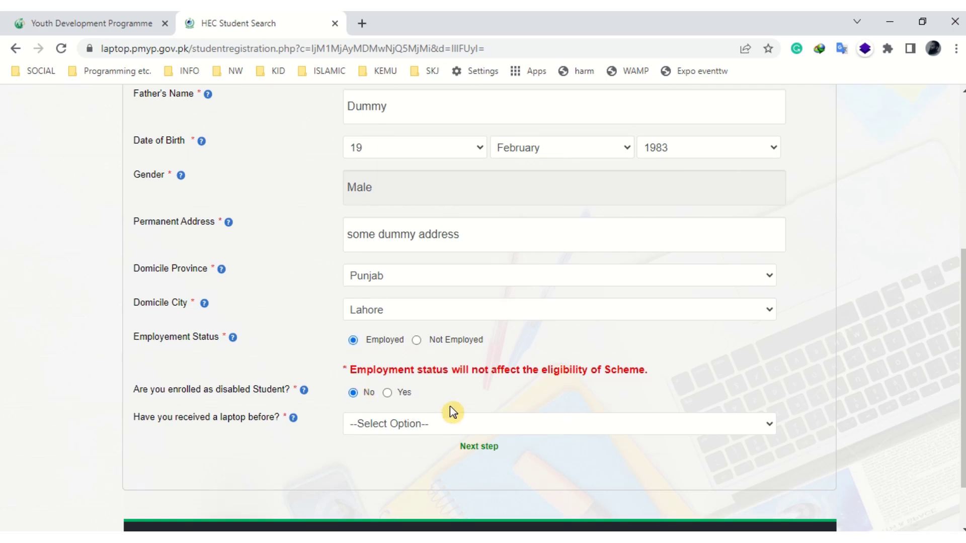
pyautogui.scroll(-2, 449, 406)
pyautogui.click(485, 359)
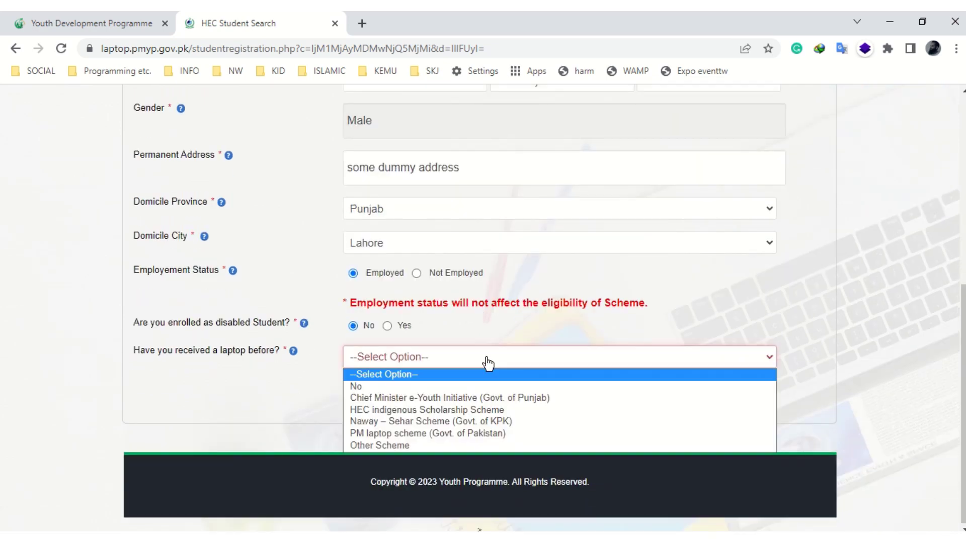
pyautogui.click(438, 386)
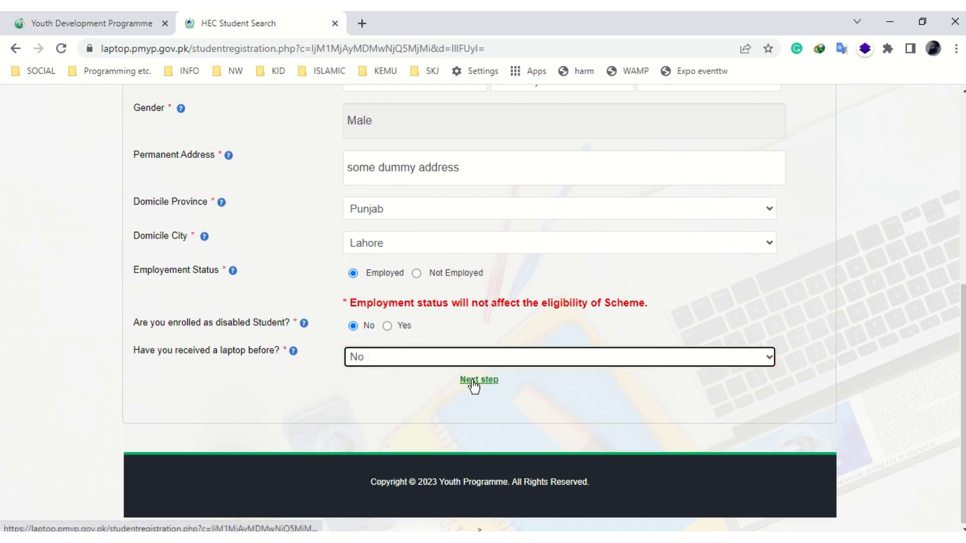
# - Go to Academic Information and enter the student's enrollment number
pyautogui.click(485, 381)
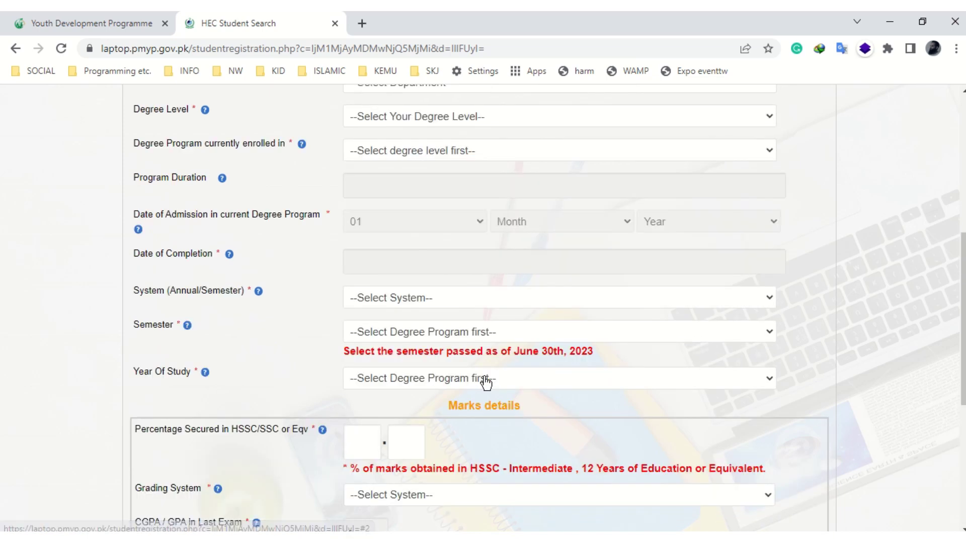
pyautogui.scroll(3, 471, 310)
pyautogui.scroll(3, 471, 309)
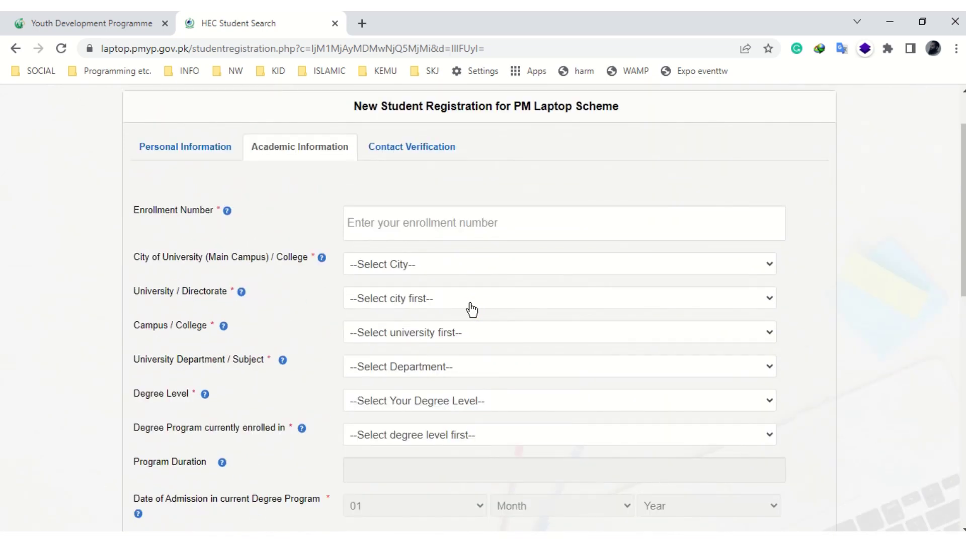
pyautogui.click(435, 226)
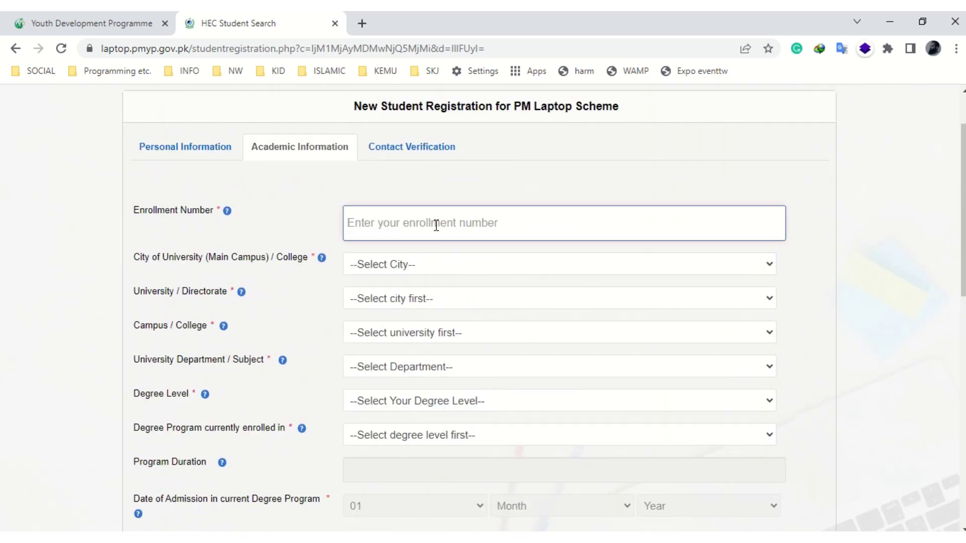
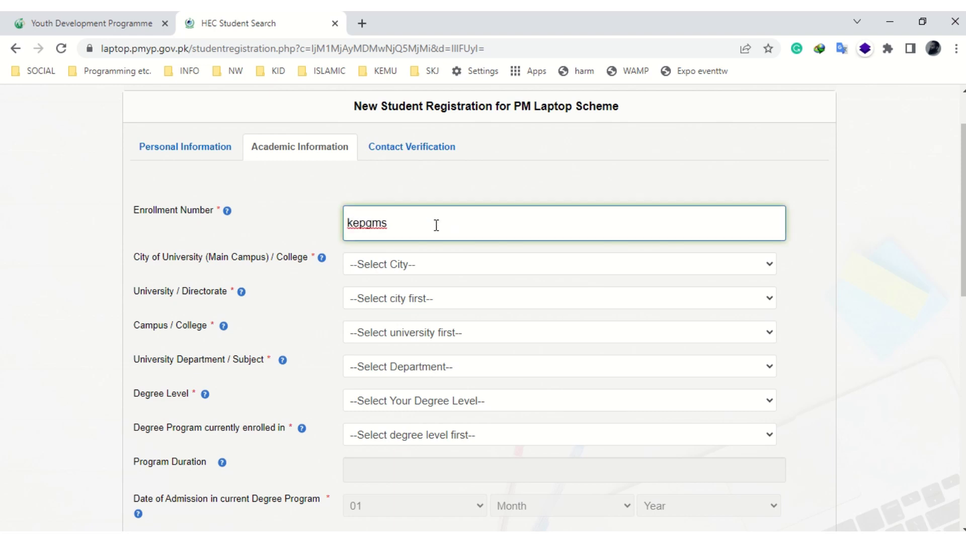
# - Choose Lahore, King Edward Medical University, Main campus as the institution
pyautogui.click(501, 274)
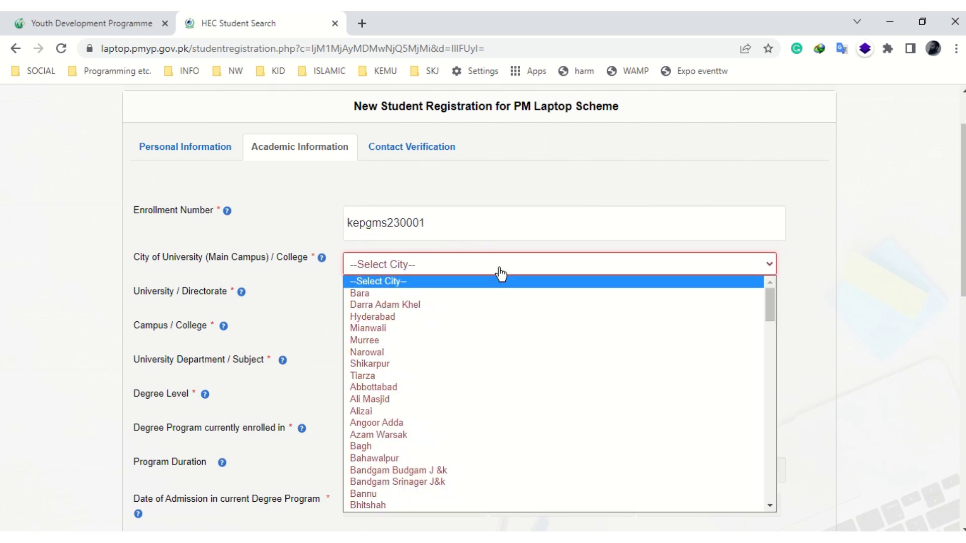
pyautogui.press('l')
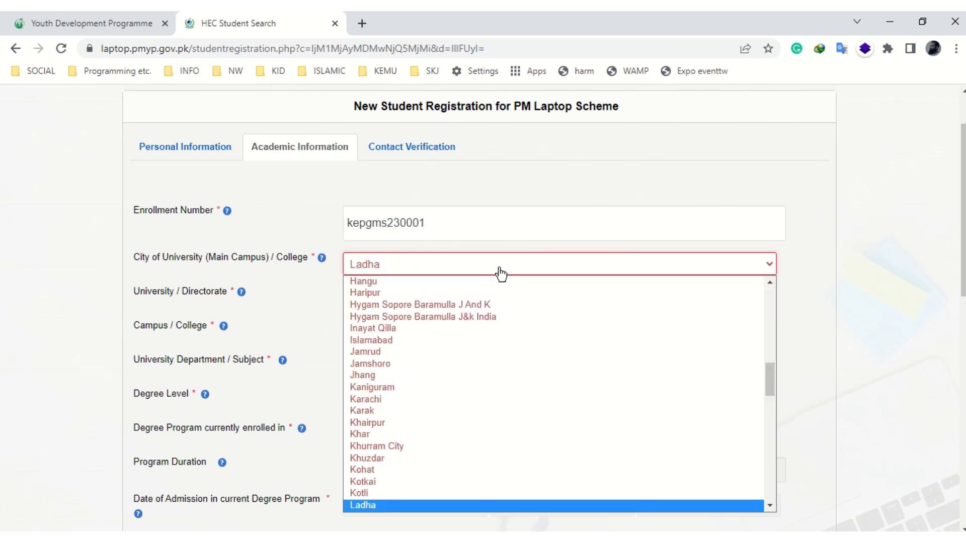
pyautogui.press('Down')
pyautogui.press('Down')
pyautogui.press('Return')
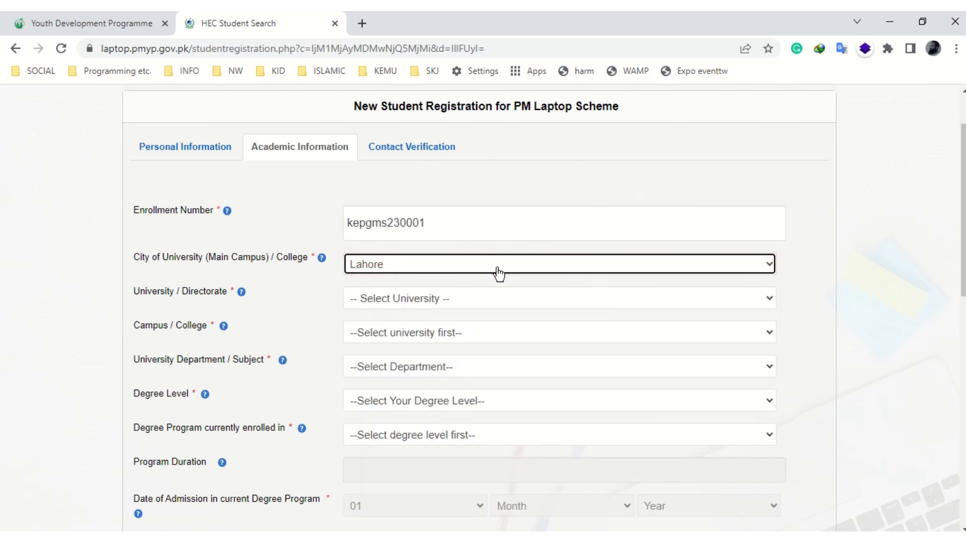
pyautogui.click(474, 297)
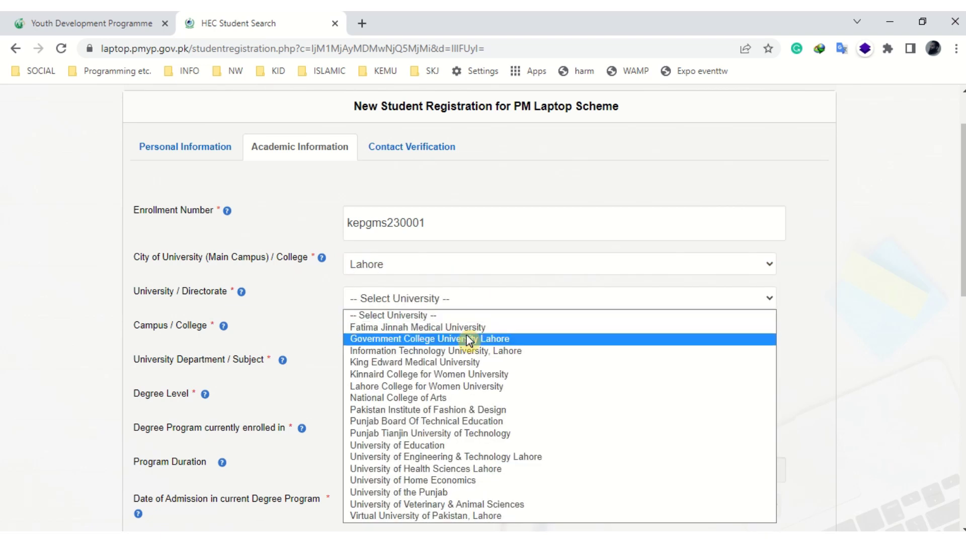
pyautogui.click(466, 360)
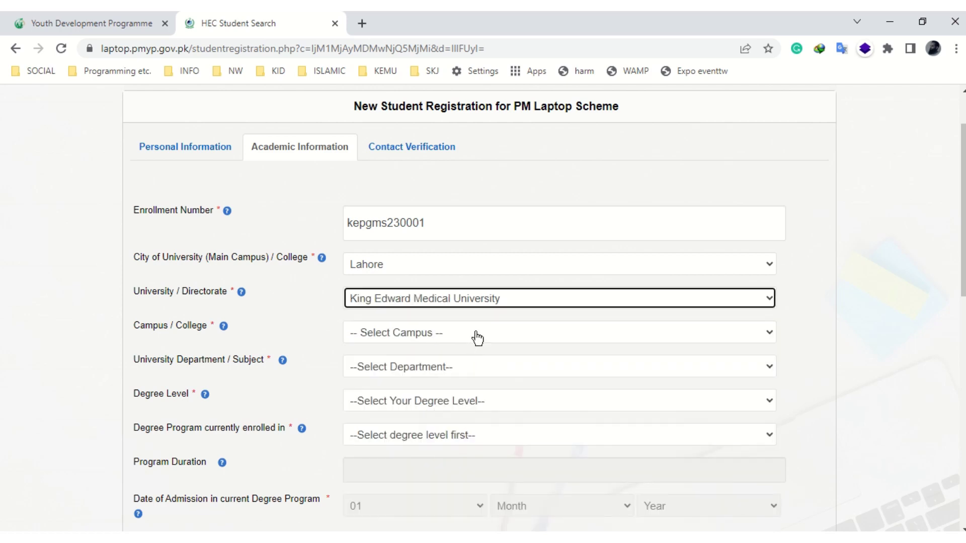
pyautogui.click(477, 338)
pyautogui.click(405, 363)
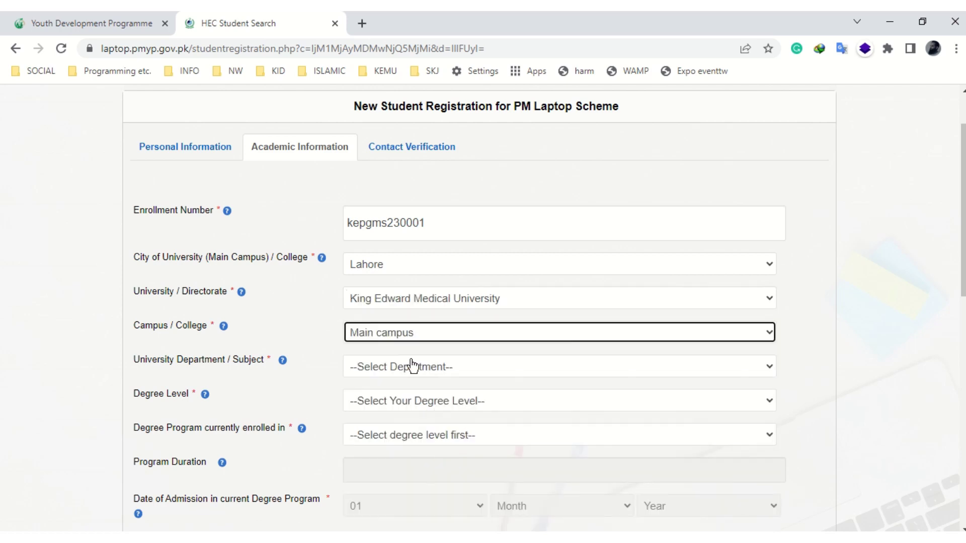
# - Select Medicine & Allied/Surgery & Allied, Masters (18 years) / PhD, and MS/ M.Phil
pyautogui.click(469, 369)
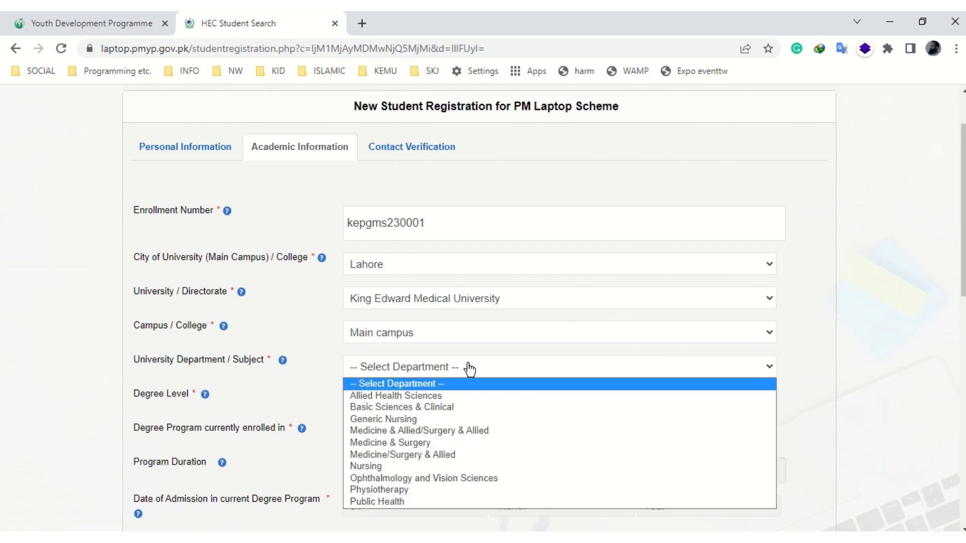
pyautogui.click(485, 430)
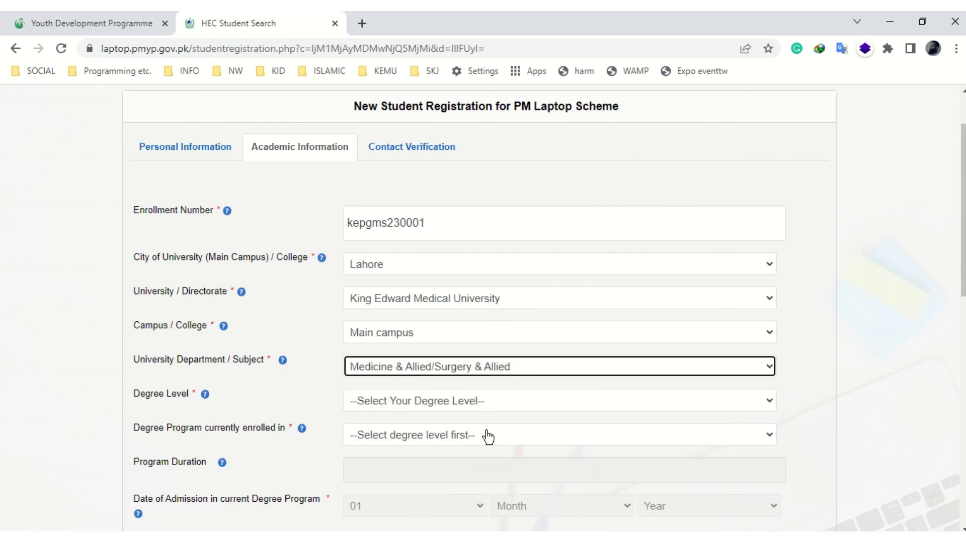
pyautogui.click(503, 409)
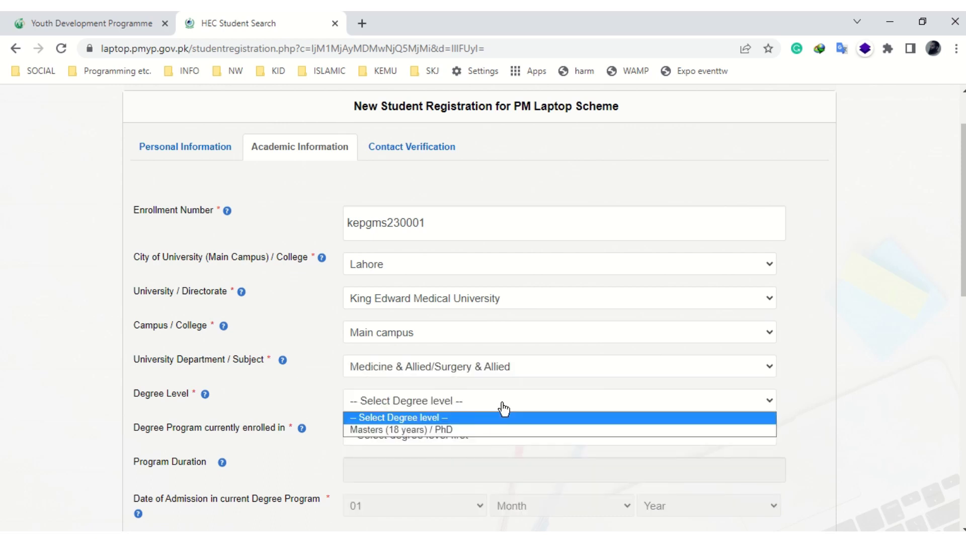
pyautogui.click(472, 430)
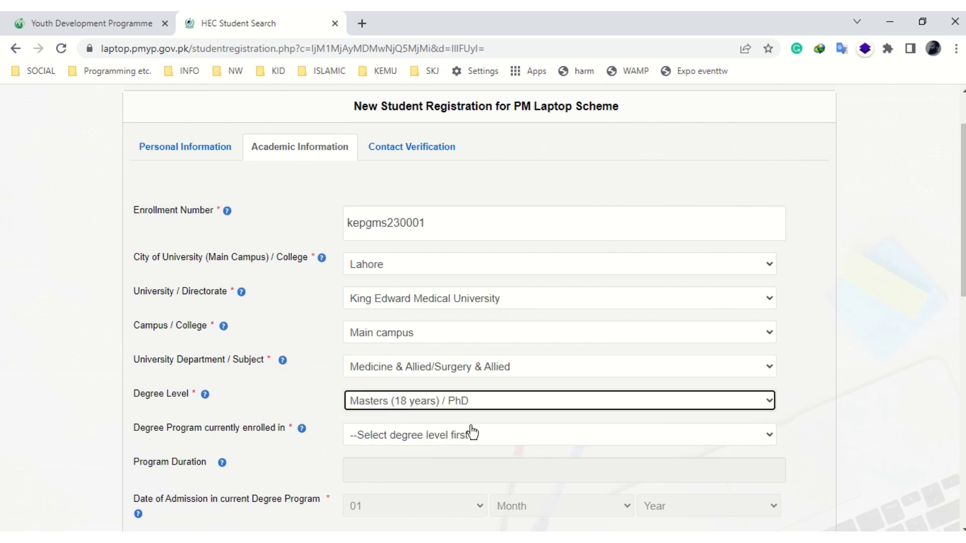
pyautogui.click(523, 442)
pyautogui.click(421, 463)
# - Pick the admission month and year 2021, dismissing the admission date warning
pyautogui.scroll(-3, 490, 421)
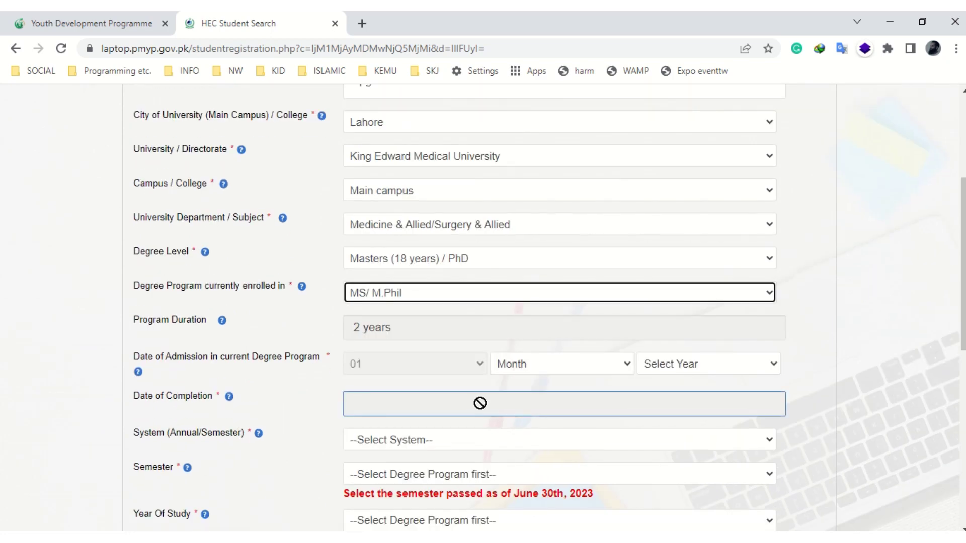
pyautogui.click(569, 371)
pyautogui.click(555, 392)
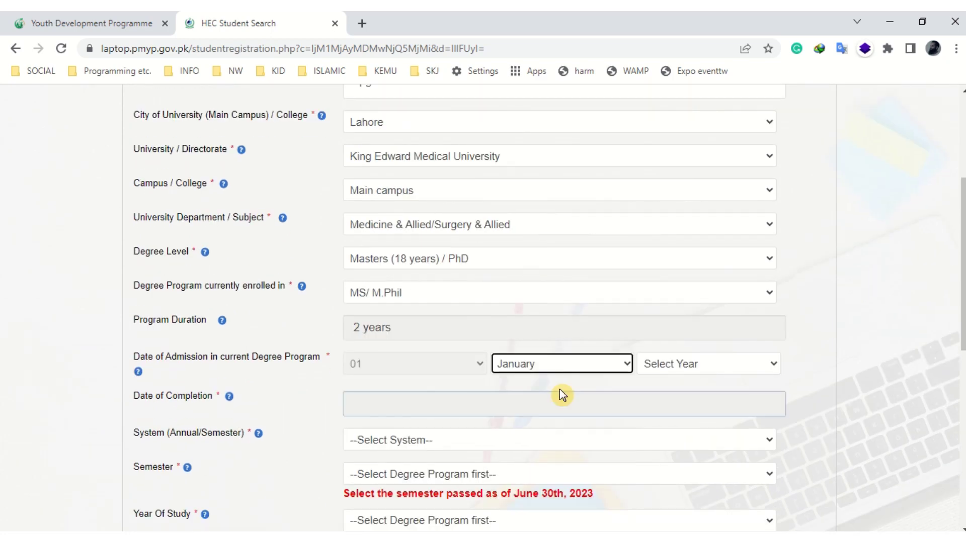
pyautogui.click(670, 370)
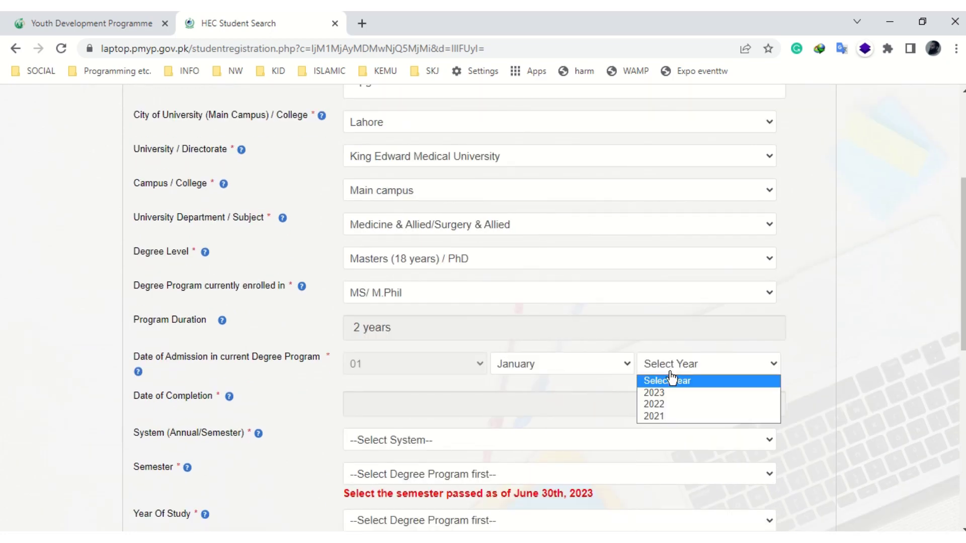
pyautogui.click(663, 417)
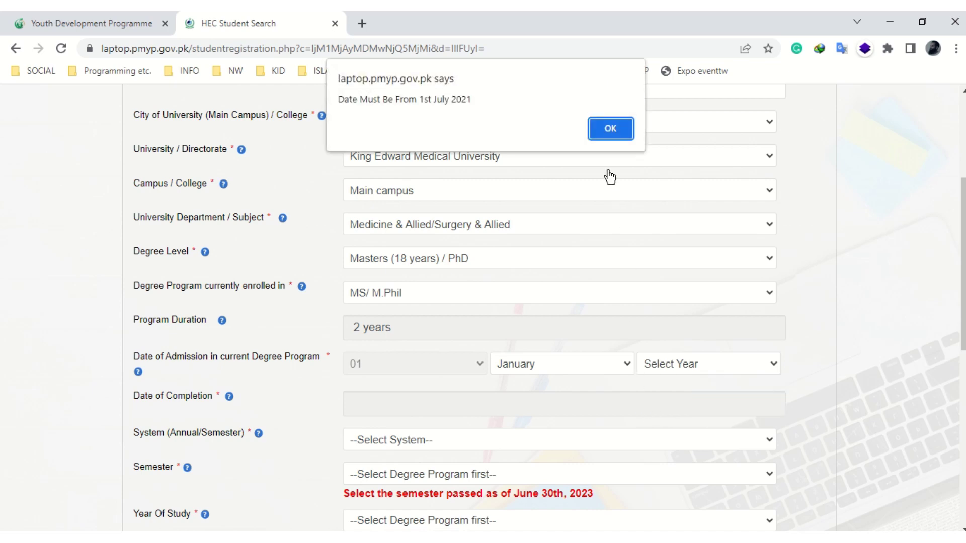
pyautogui.click(610, 129)
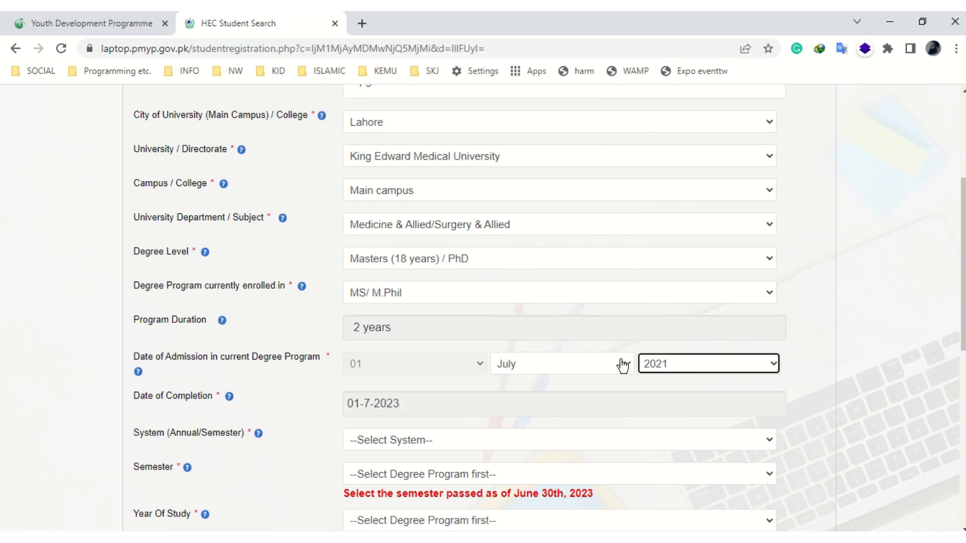
# - Choose Annual System as the study system and Year 1 as year of study
pyautogui.scroll(-2, 455, 395)
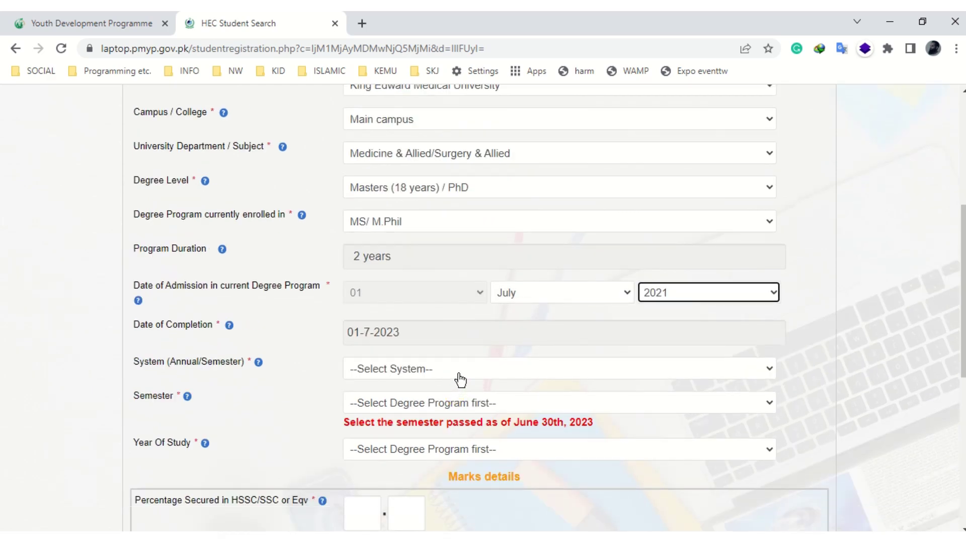
pyautogui.click(461, 381)
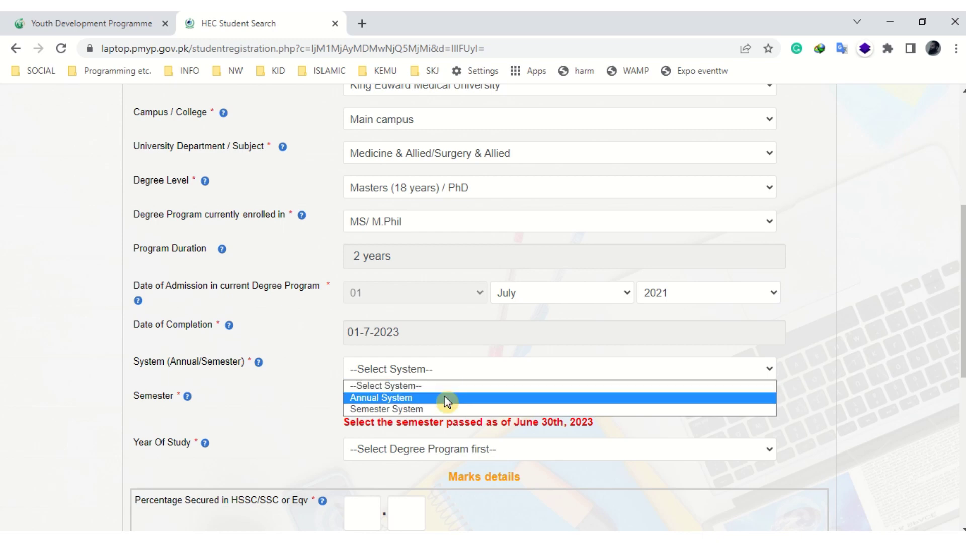
pyautogui.click(443, 398)
pyautogui.scroll(-2, 523, 403)
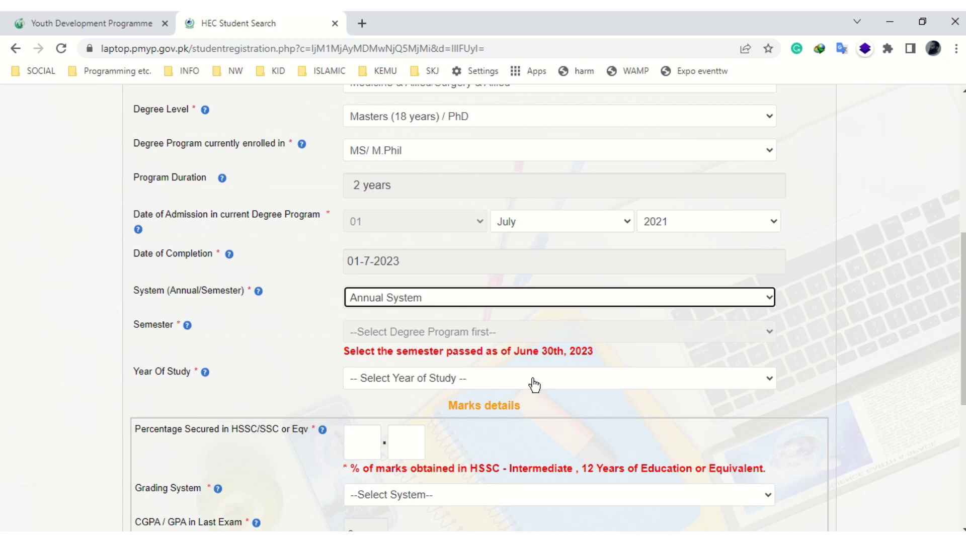
pyautogui.click(629, 386)
pyautogui.click(481, 406)
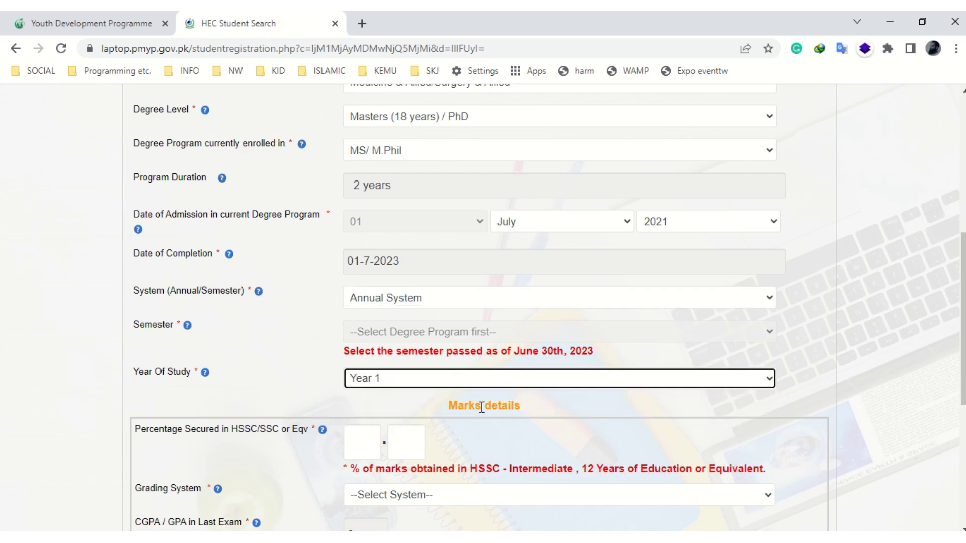
# - Enter 94 as the HSSC percentage secured
pyautogui.scroll(-1, 524, 391)
pyautogui.scroll(-1, 514, 396)
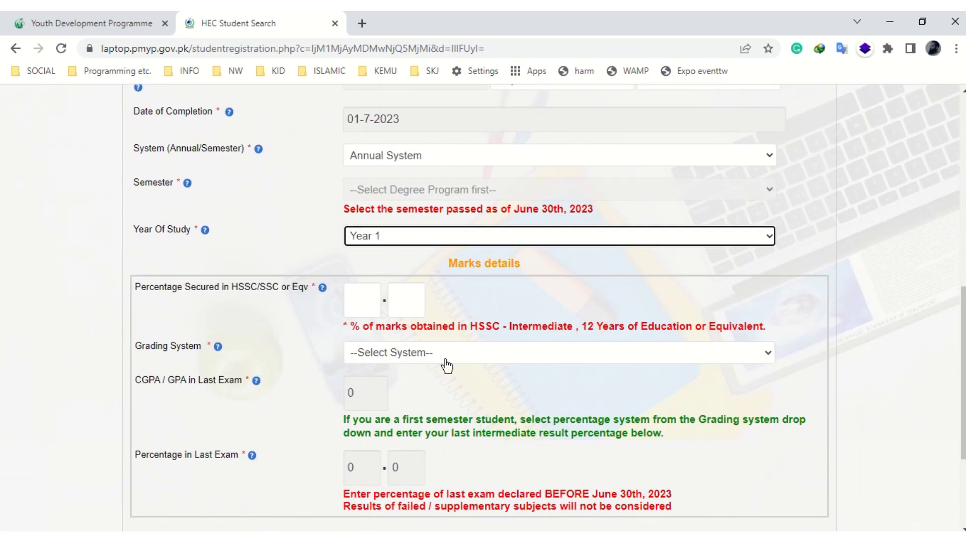
pyautogui.click(368, 304)
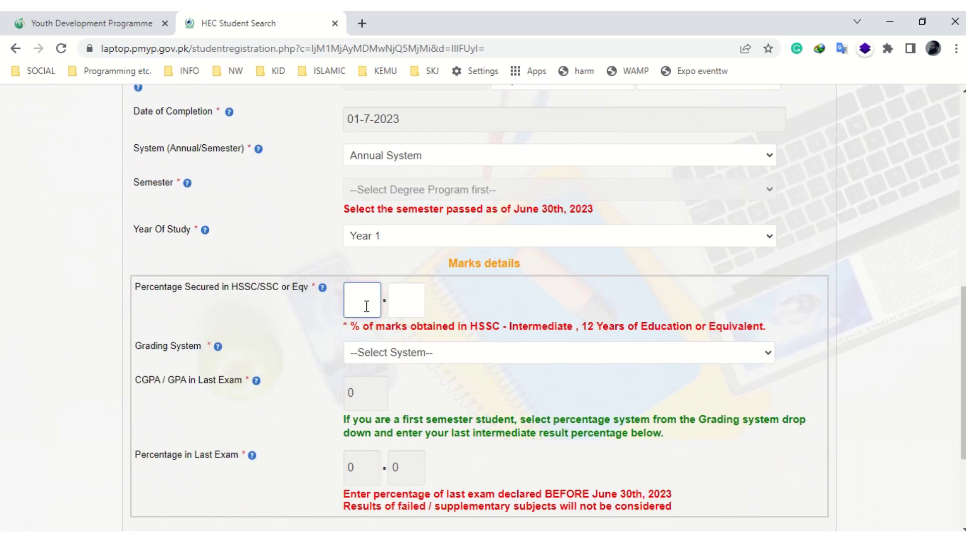
pyautogui.write('94')
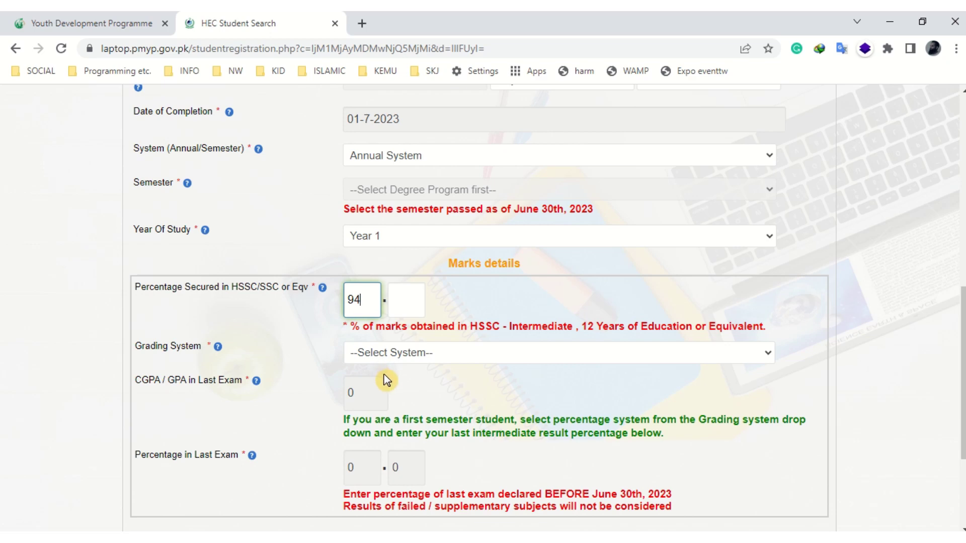
# - Switch grading to CGPA System with a 3.5 CGPA and proceed to the next step
pyautogui.click(399, 360)
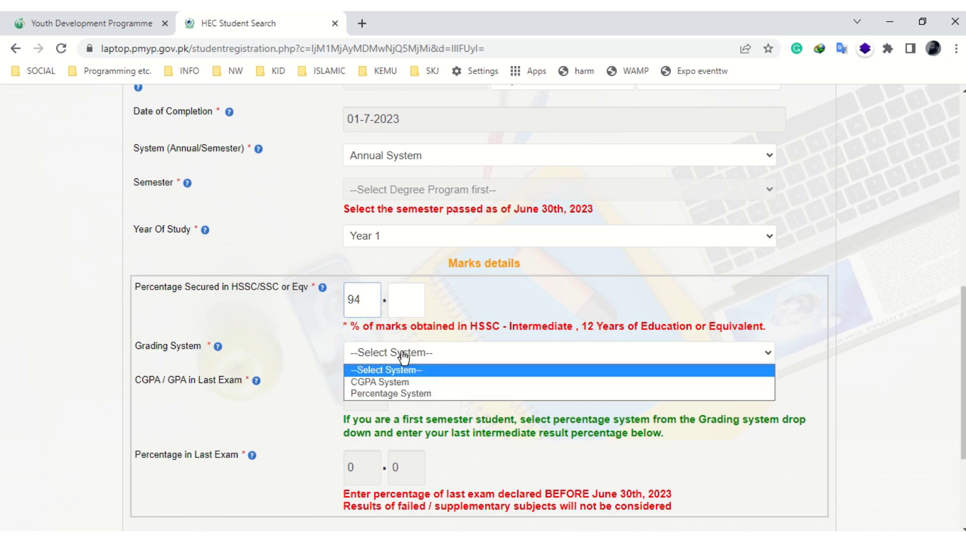
pyautogui.click(408, 393)
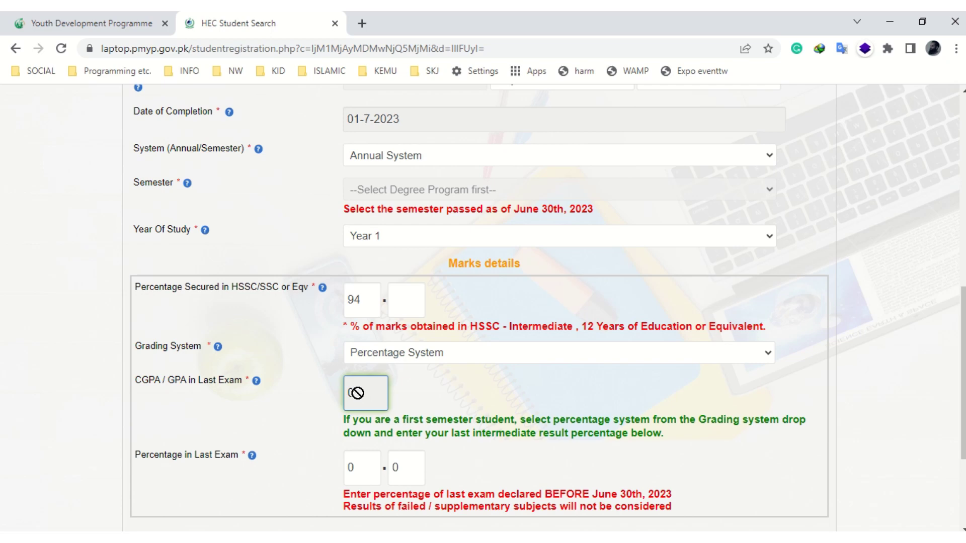
pyautogui.click(384, 359)
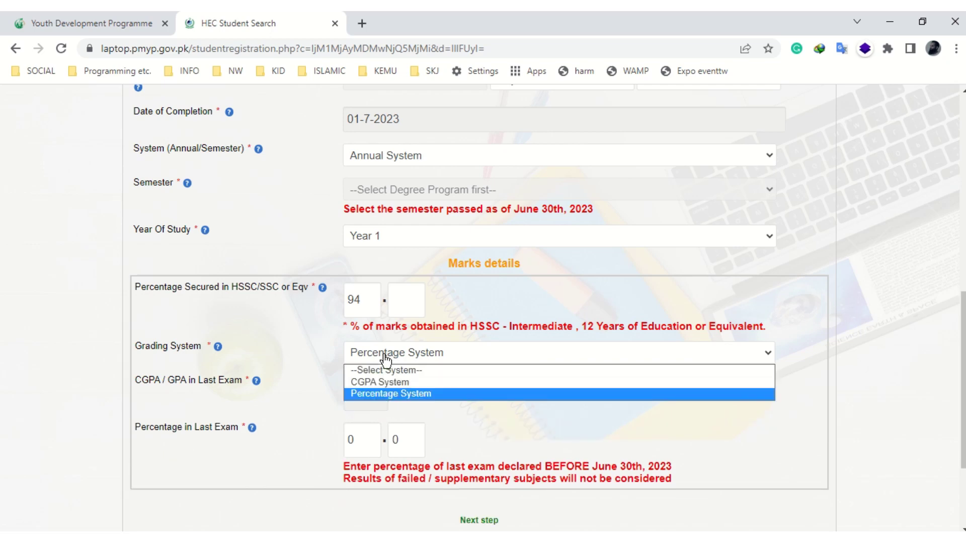
pyautogui.click(377, 383)
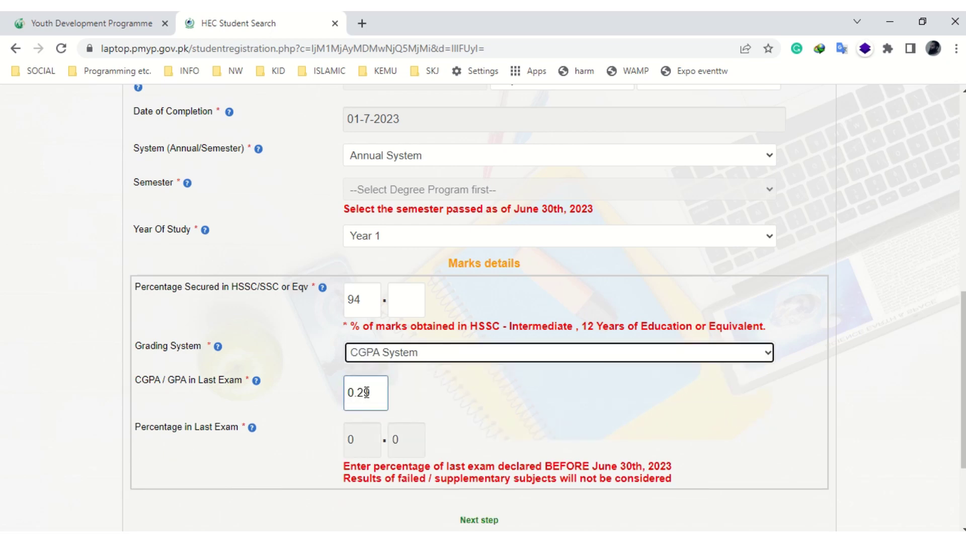
pyautogui.moveTo(370, 393); pyautogui.dragTo(342, 397)
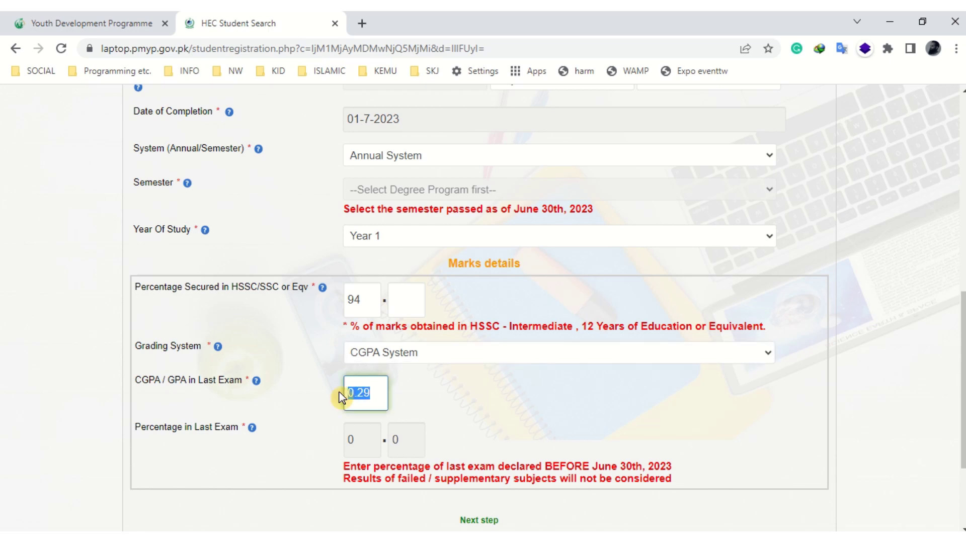
pyautogui.write('3.5')
pyautogui.scroll(-1, 394, 393)
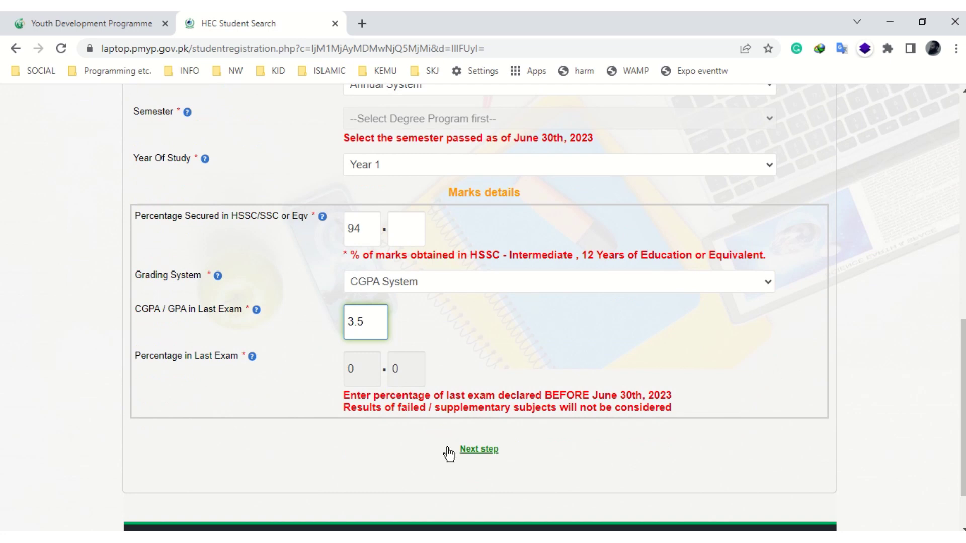
pyautogui.click(467, 453)
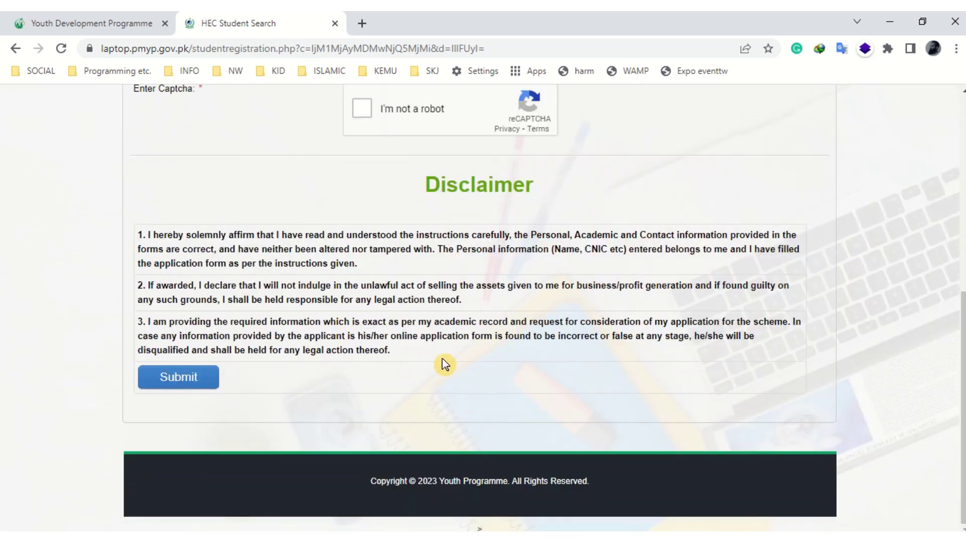
# - Enter the student's cell phone number and select the verification code field
pyautogui.scroll(7, 443, 358)
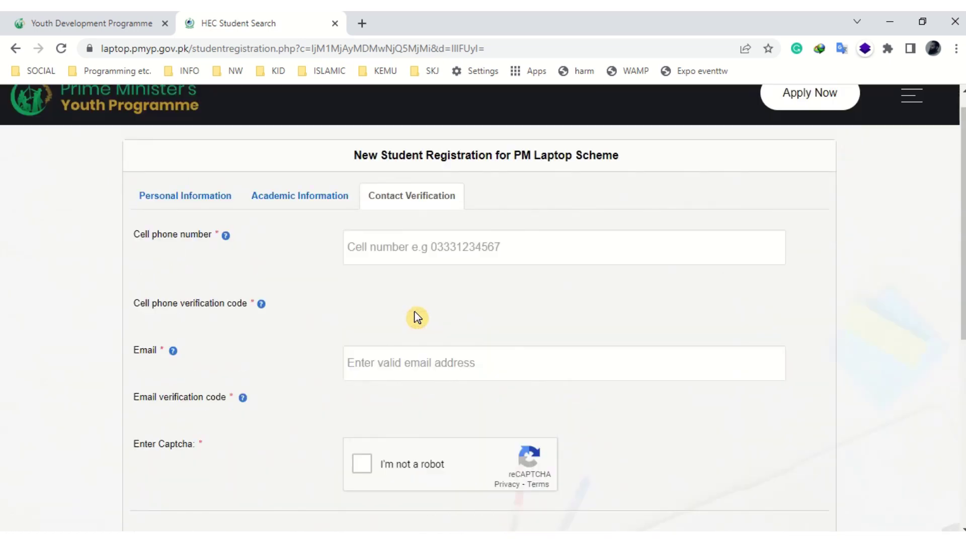
pyautogui.click(399, 251)
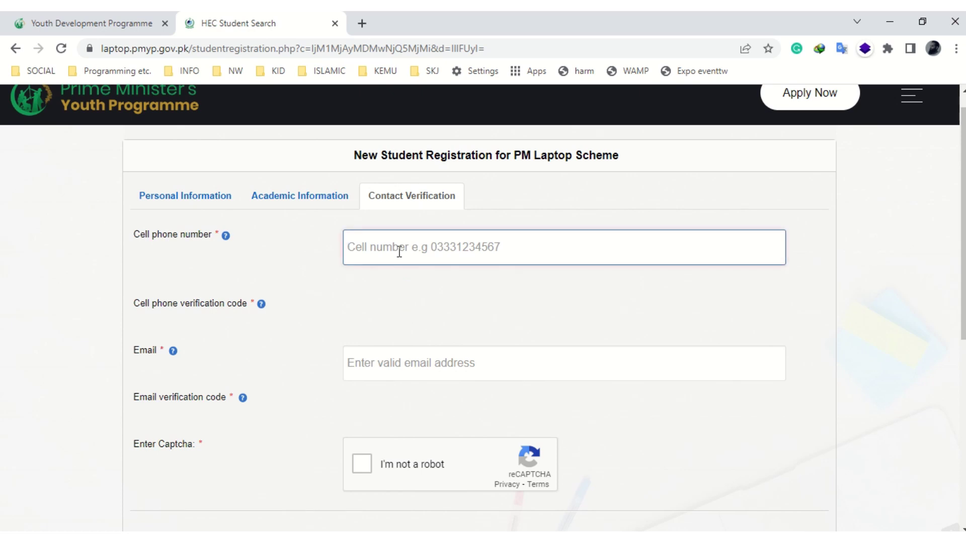
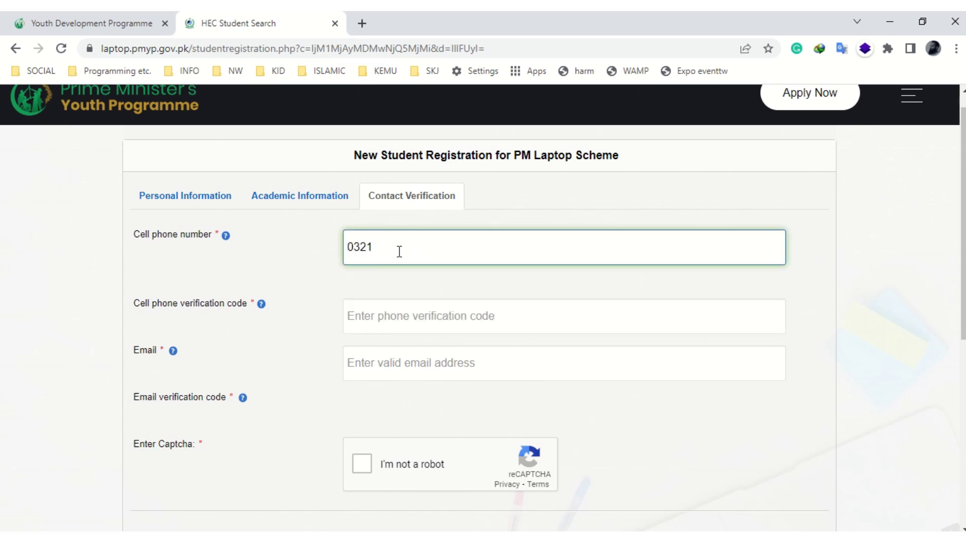
pyautogui.click(390, 323)
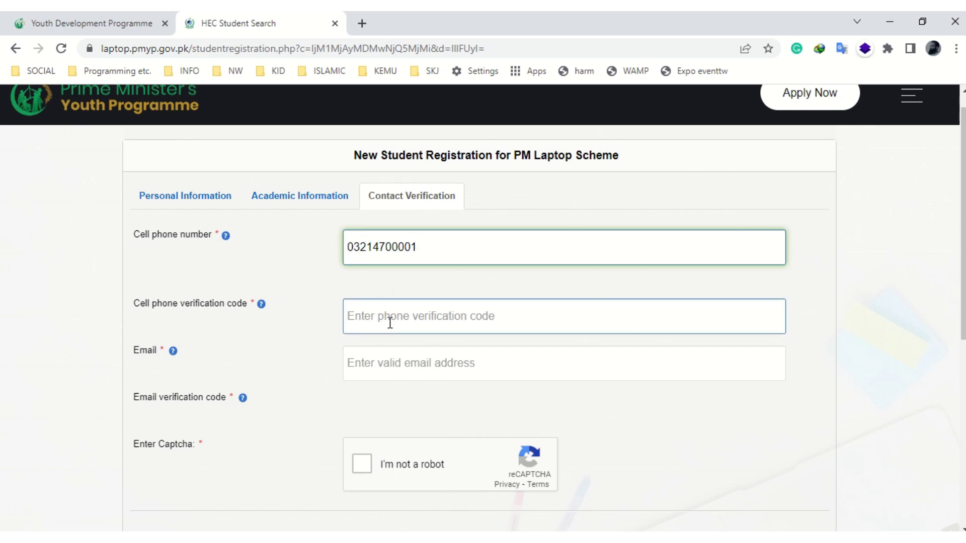
pyautogui.scroll(-5, 420, 364)
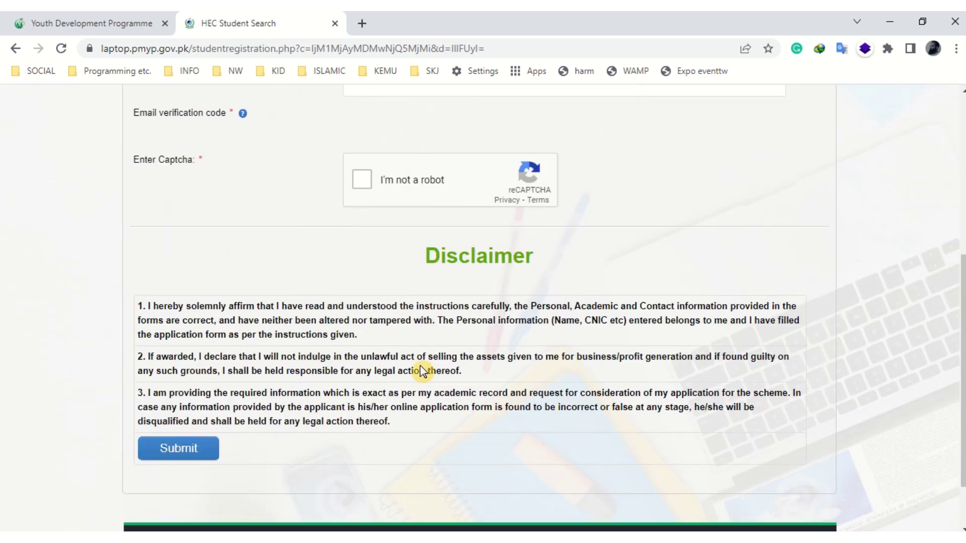
# - Submit the registration, then open Application Status with phase 2022-2023 selected
pyautogui.click(182, 380)
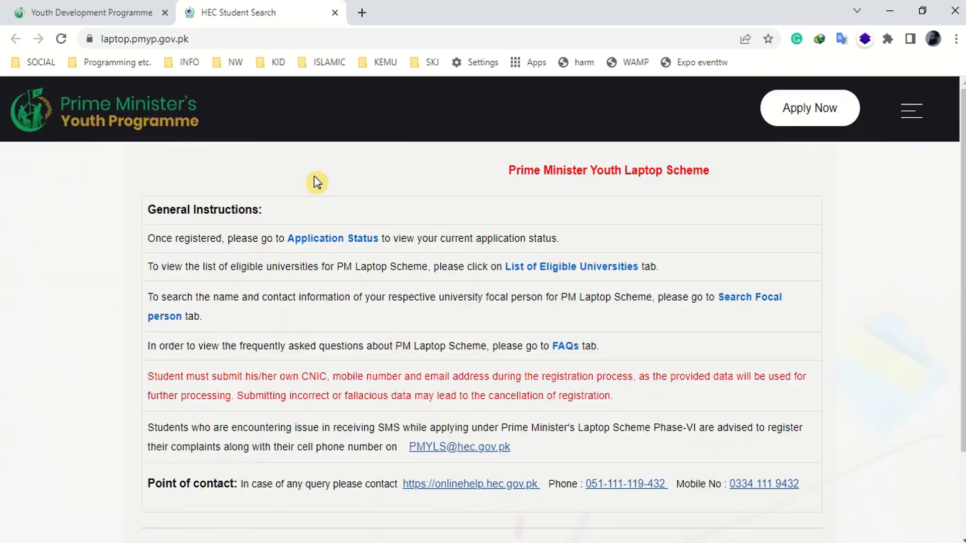
pyautogui.click(326, 239)
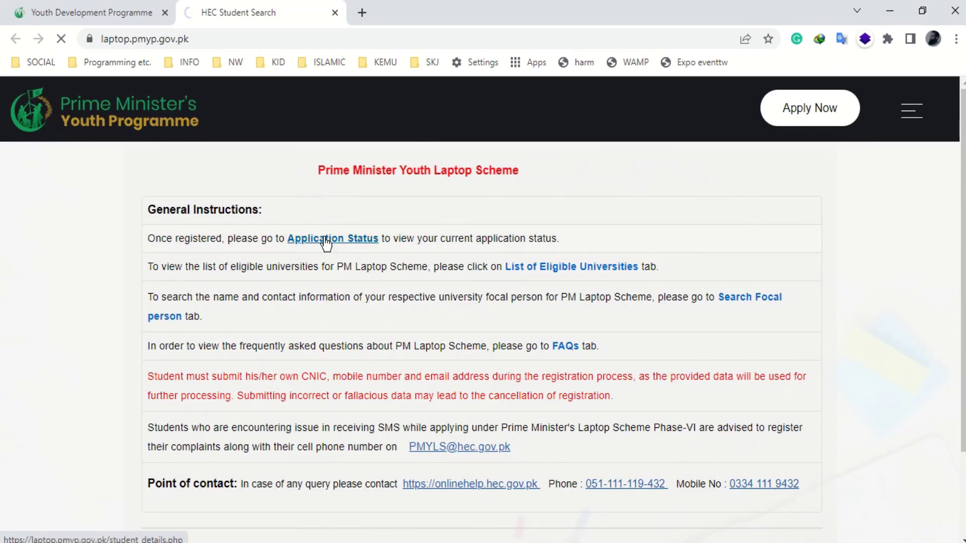
pyautogui.click(338, 254)
pyautogui.click(279, 275)
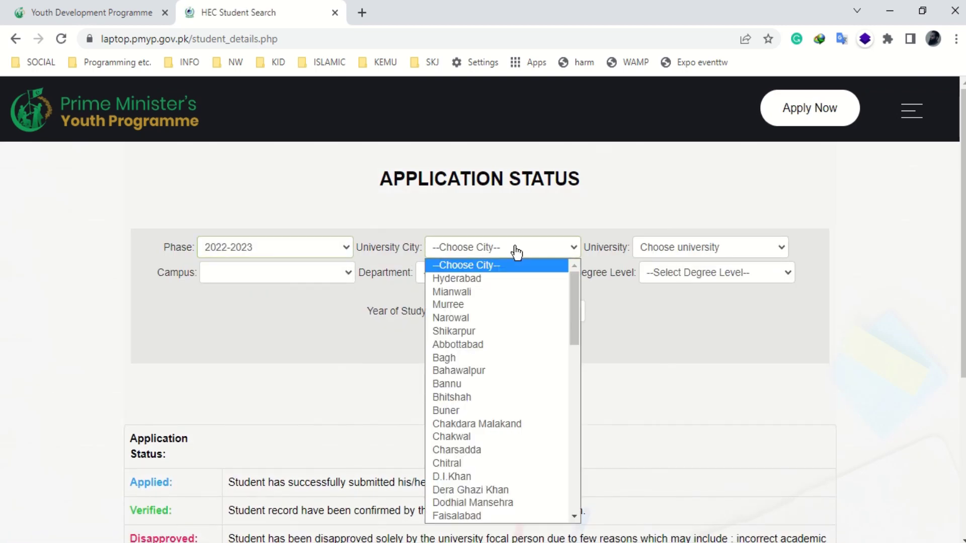